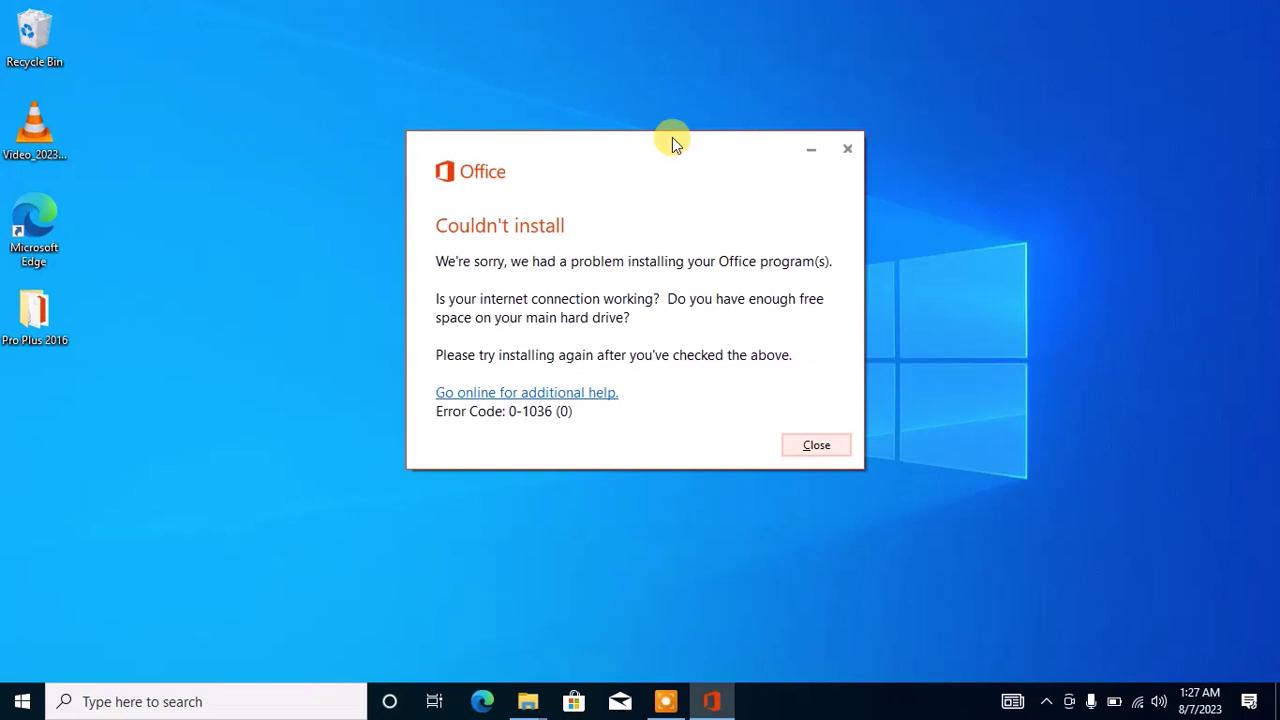
# - Dismiss the Office install error, try to install Office again with setup64 from the Pro Plus 2016 office folder, and allow it to make changes
pyautogui.click(822, 450)
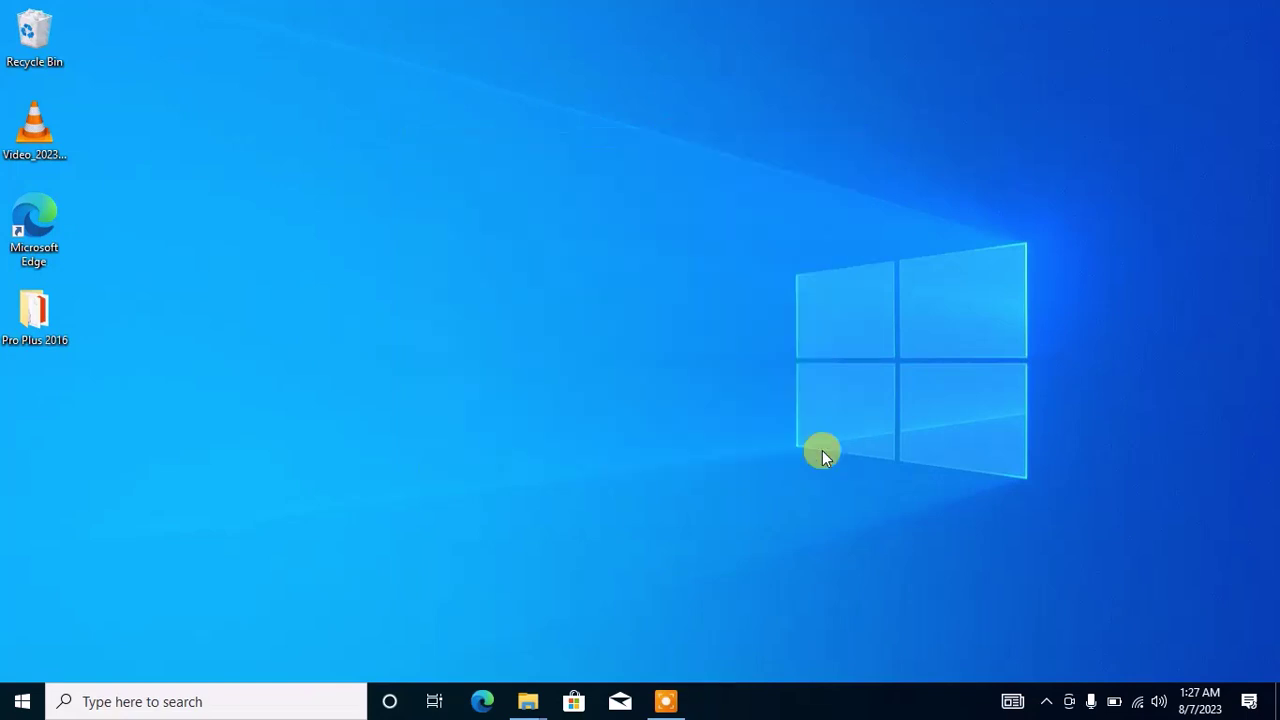
pyautogui.doubleClick(53, 324)
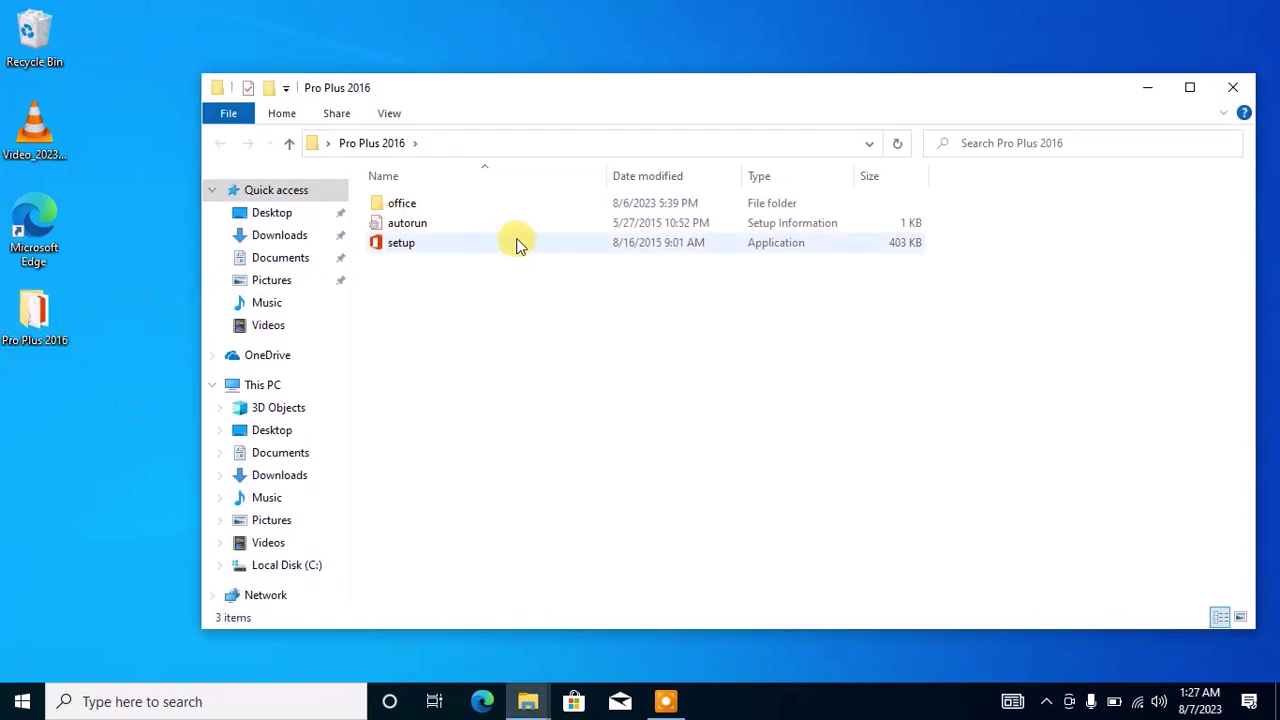
pyautogui.doubleClick(537, 205)
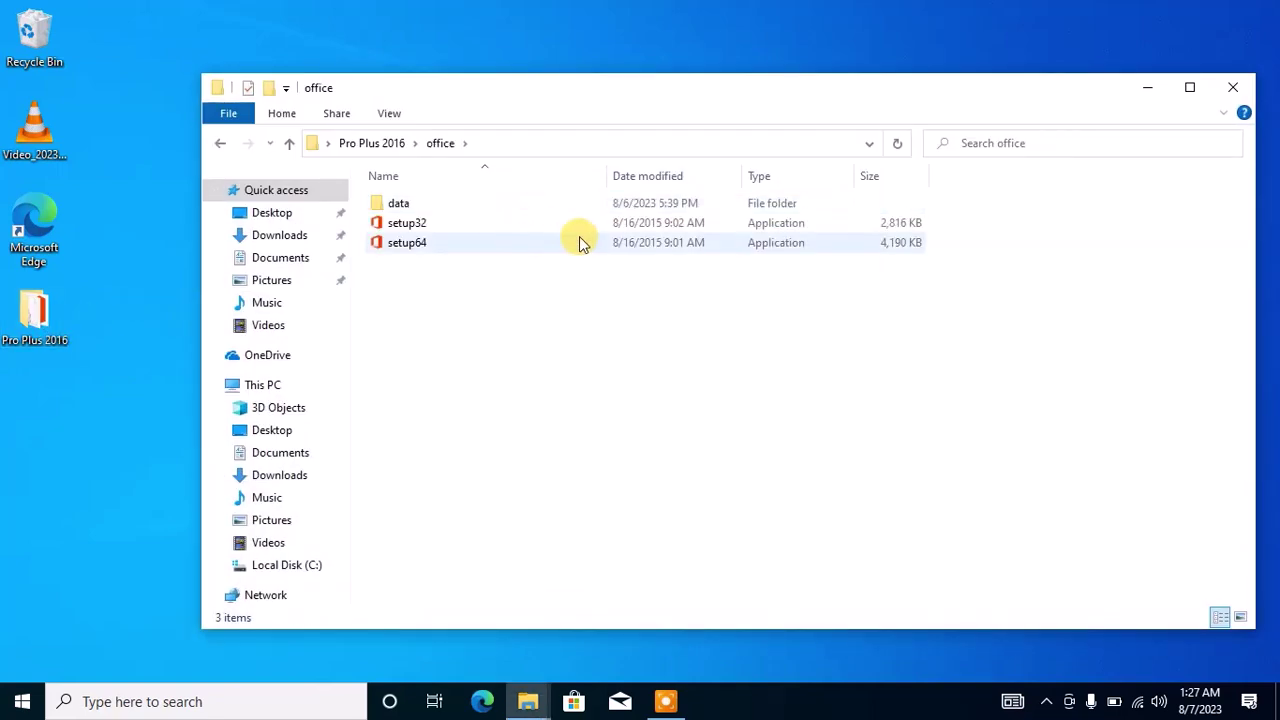
pyautogui.doubleClick(586, 243)
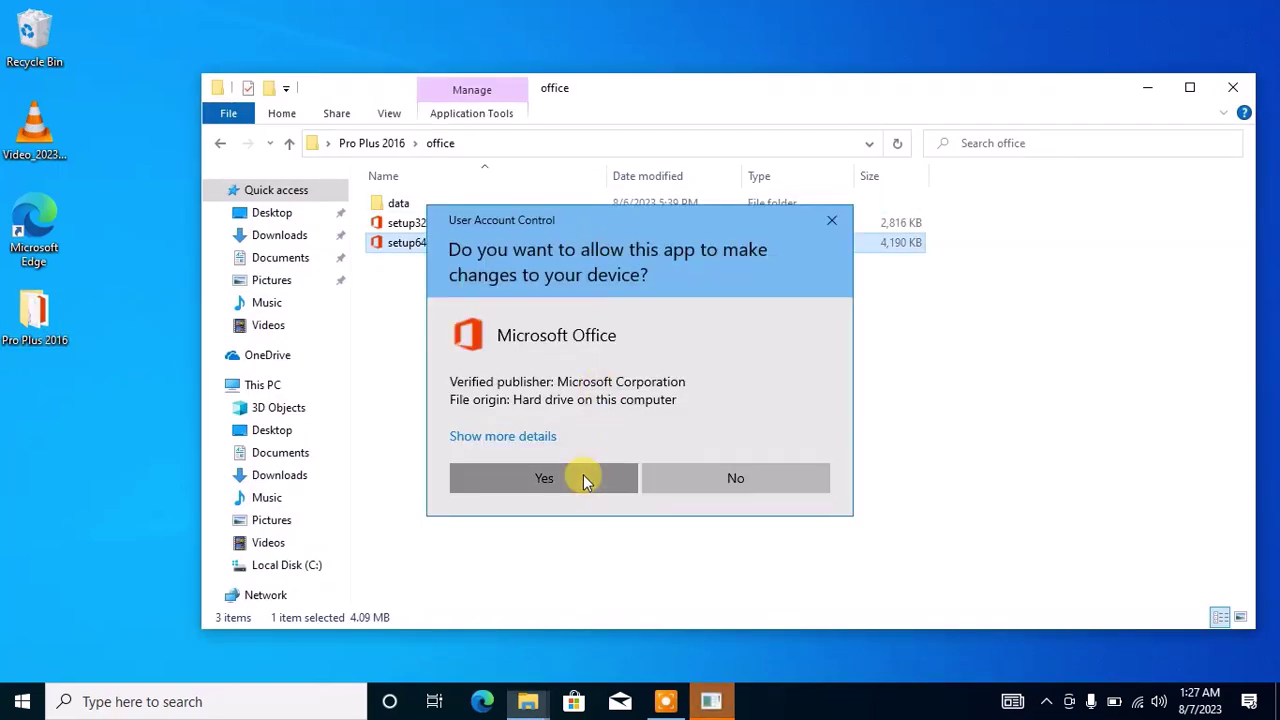
pyautogui.click(586, 477)
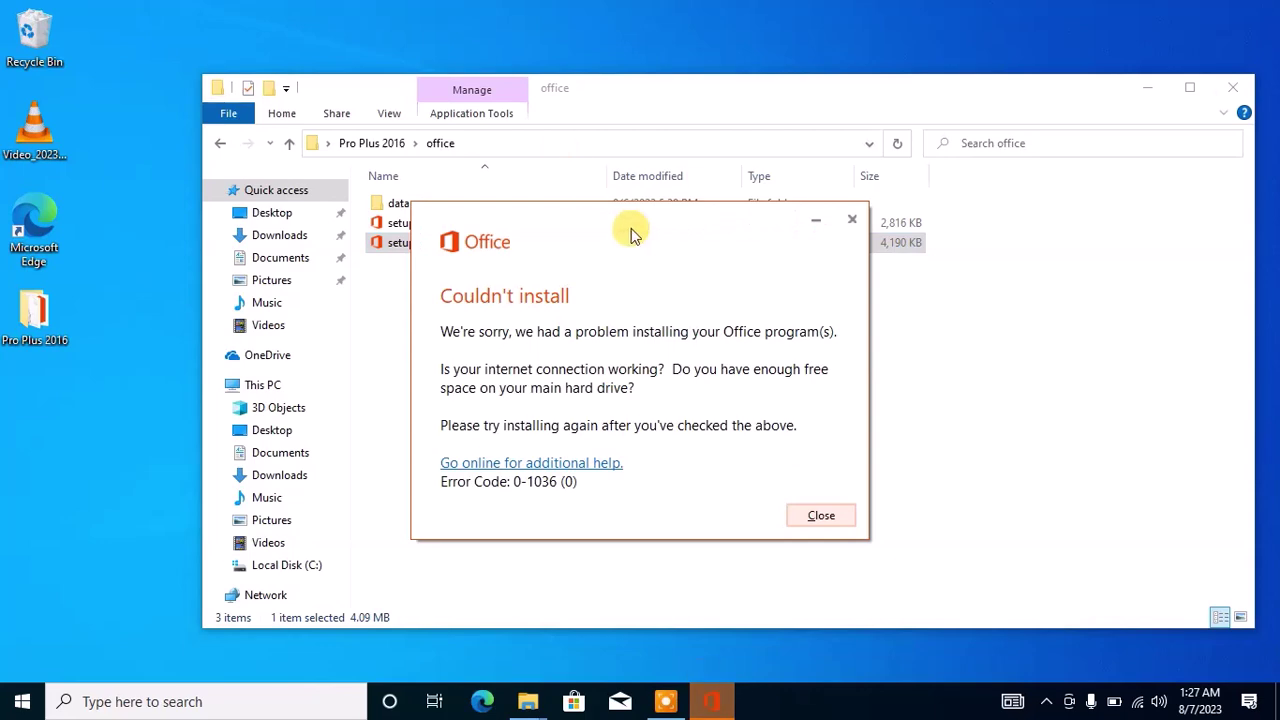
pyautogui.moveTo(616, 212); pyautogui.dragTo(668, 118)
pyautogui.click(1147, 87)
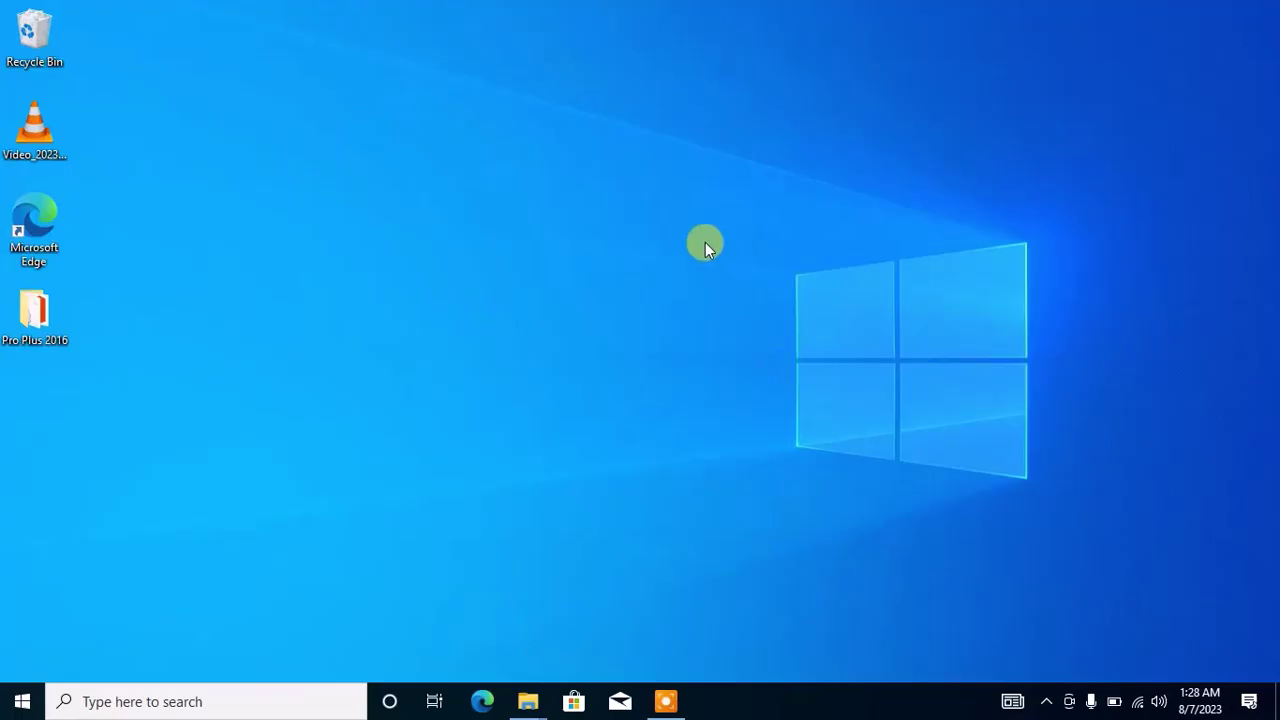
# - Check that the internet connection works by viewing the network status and searching the web for "office 2016" in Microsoft Edge
pyautogui.click(1141, 706)
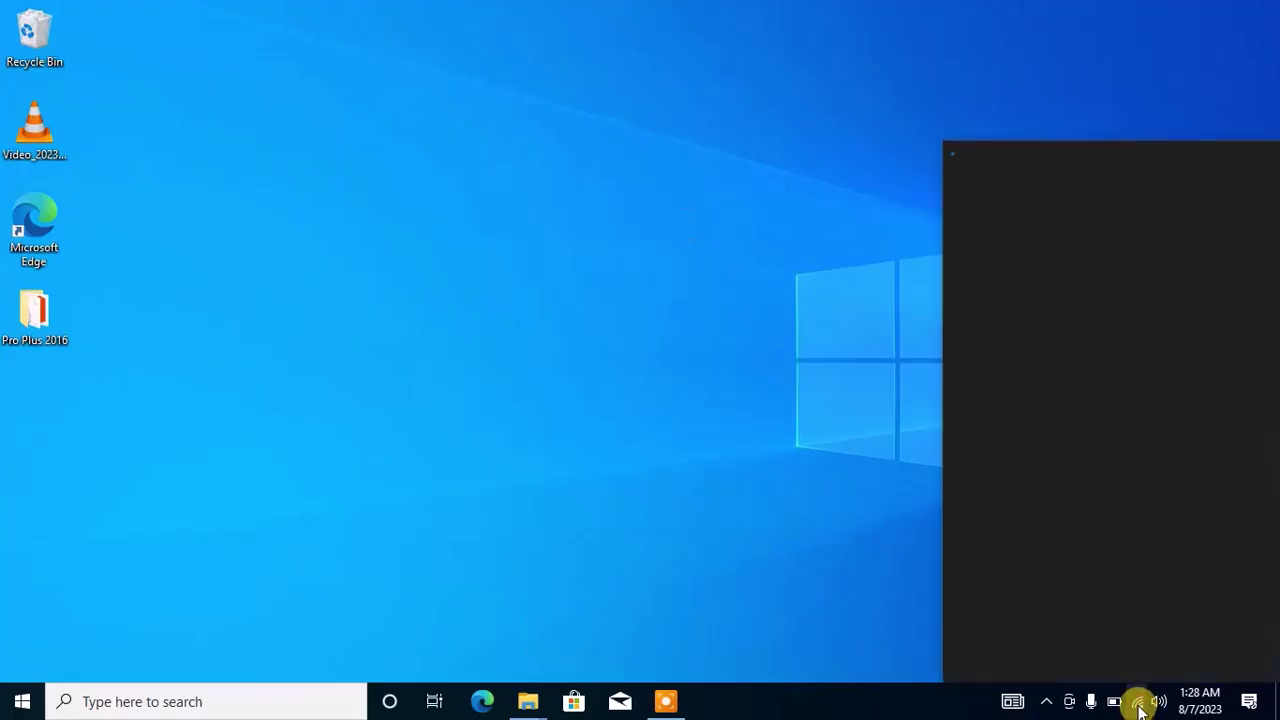
pyautogui.click(1136, 706)
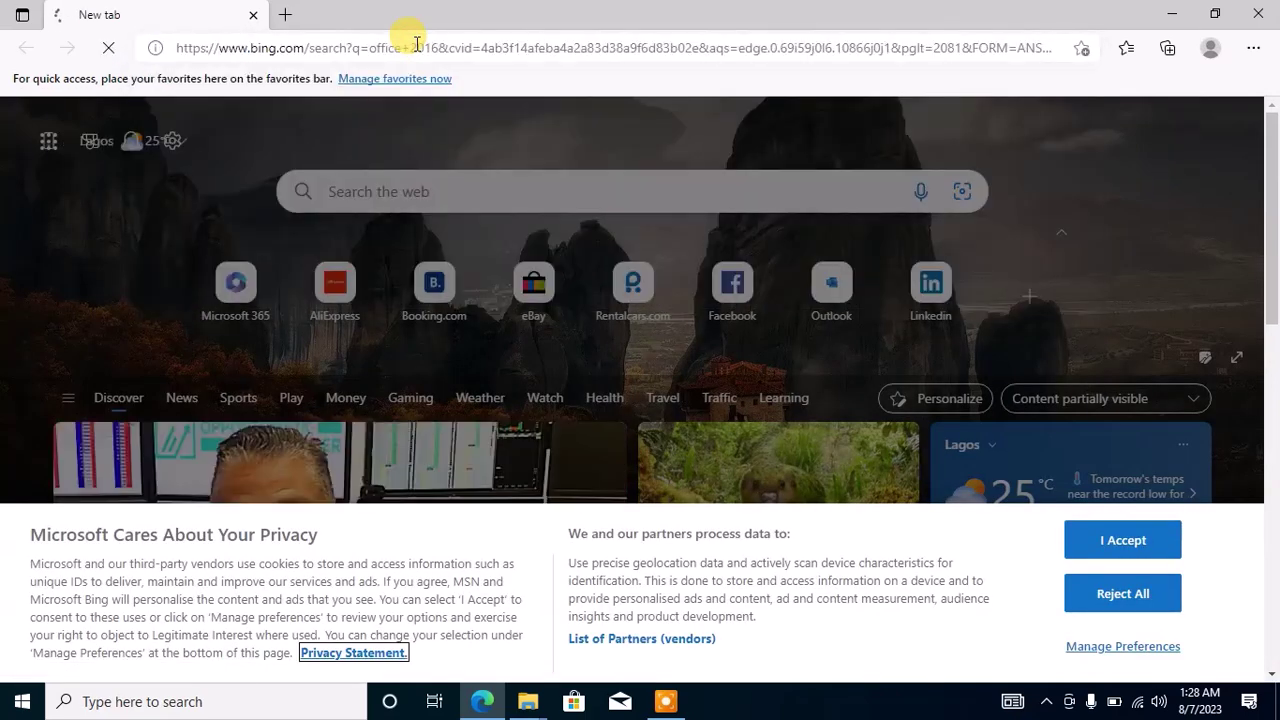
pyautogui.scroll(-4, 667, 305)
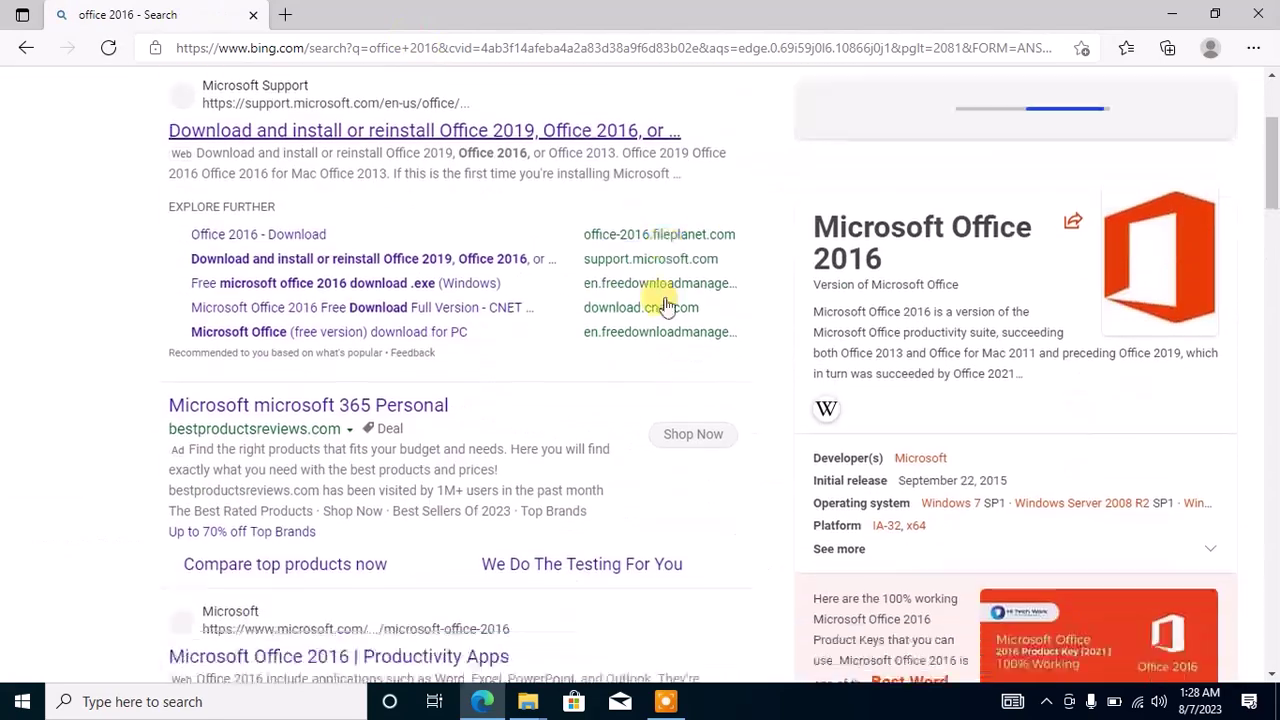
pyautogui.scroll(4, 667, 305)
pyautogui.scroll(-4, 667, 305)
pyautogui.scroll(-12, 667, 305)
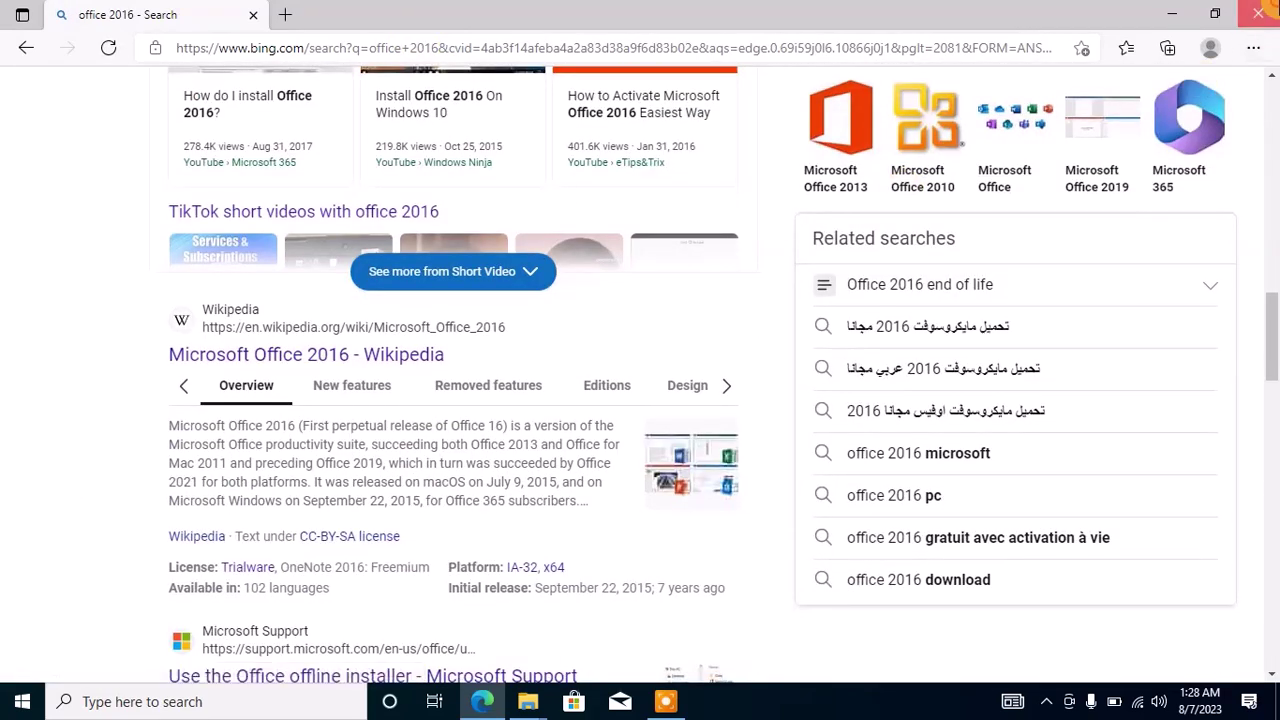
pyautogui.click(1258, 13)
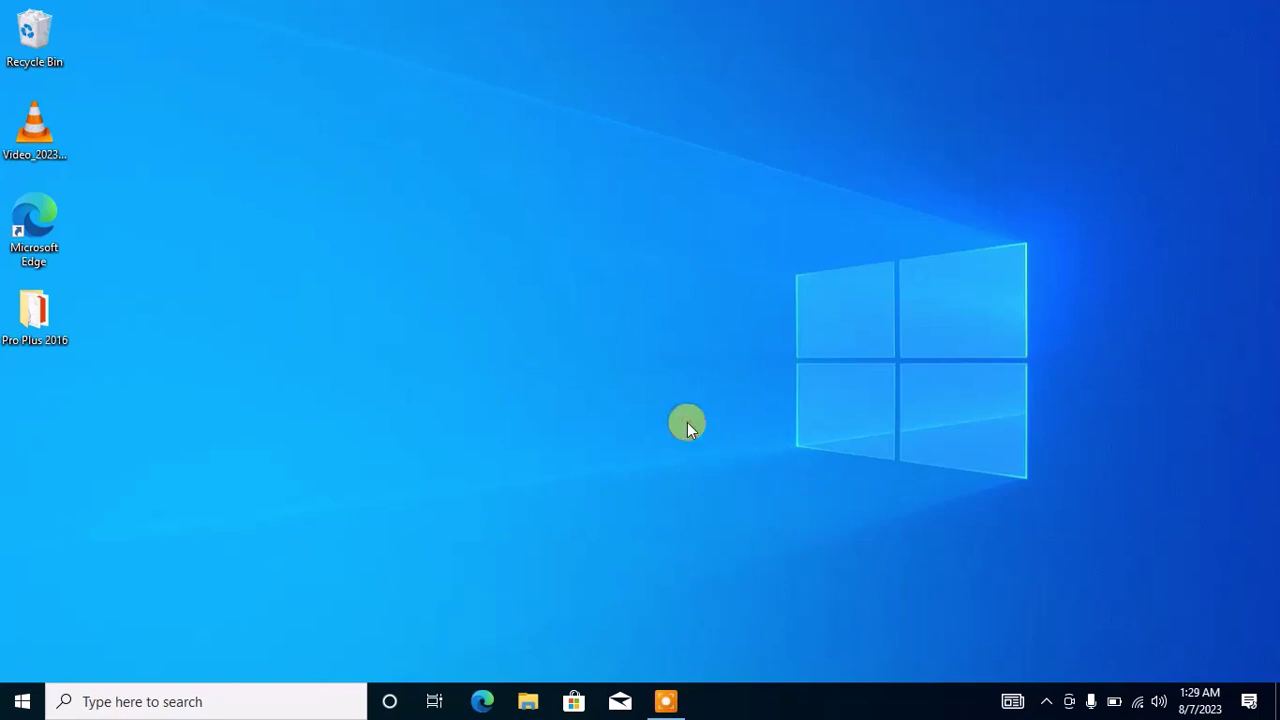
# - Check the free space on Local Disk (C:) under This PC in File Explorer
pyautogui.click(528, 700)
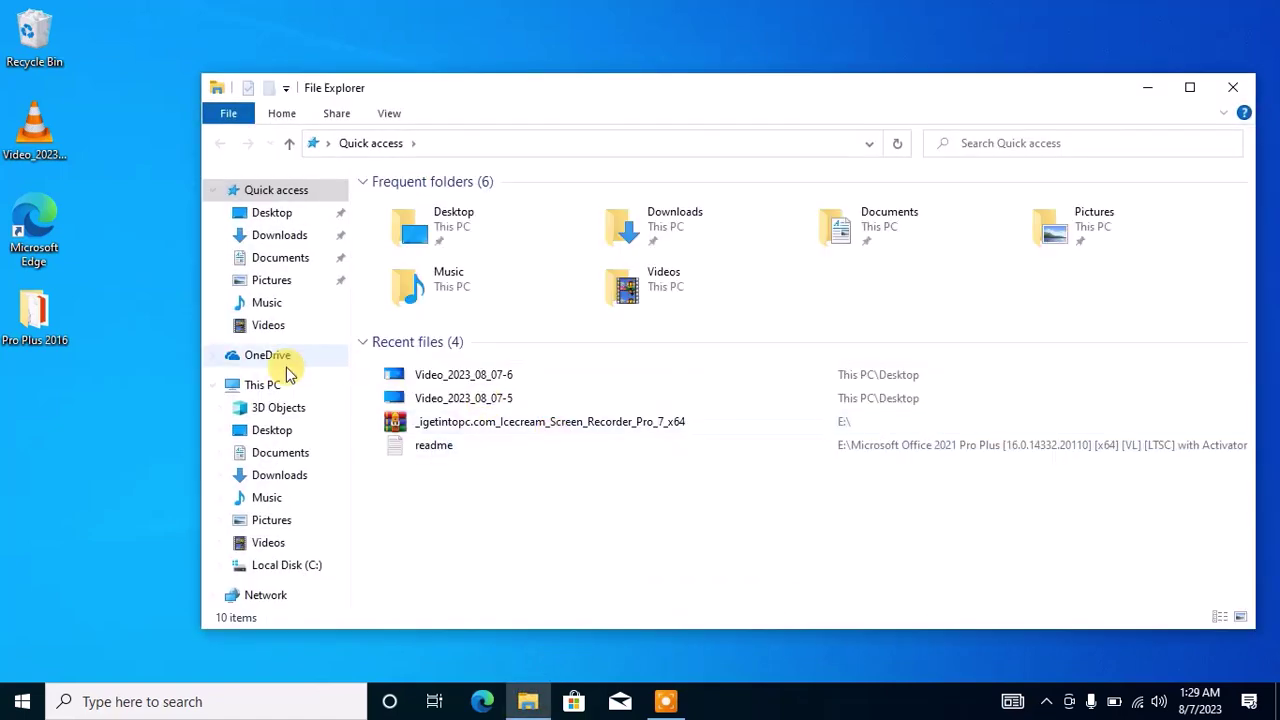
pyautogui.click(266, 384)
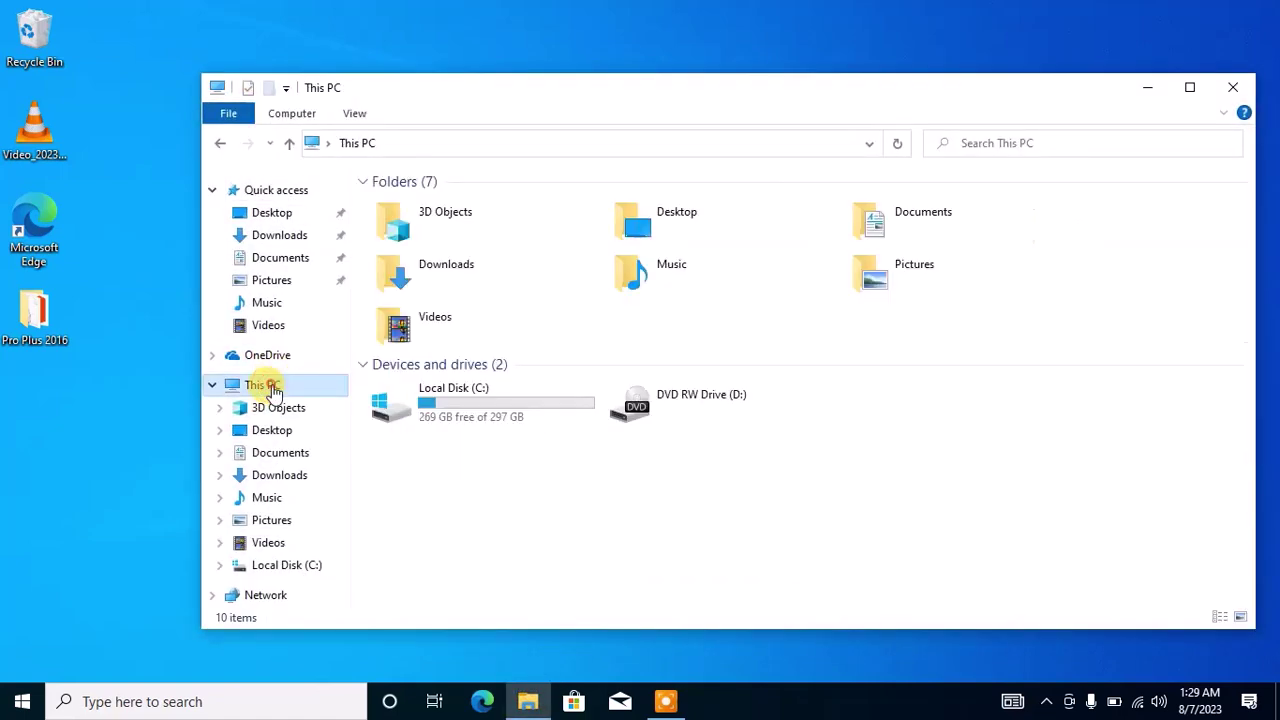
pyautogui.click(1190, 87)
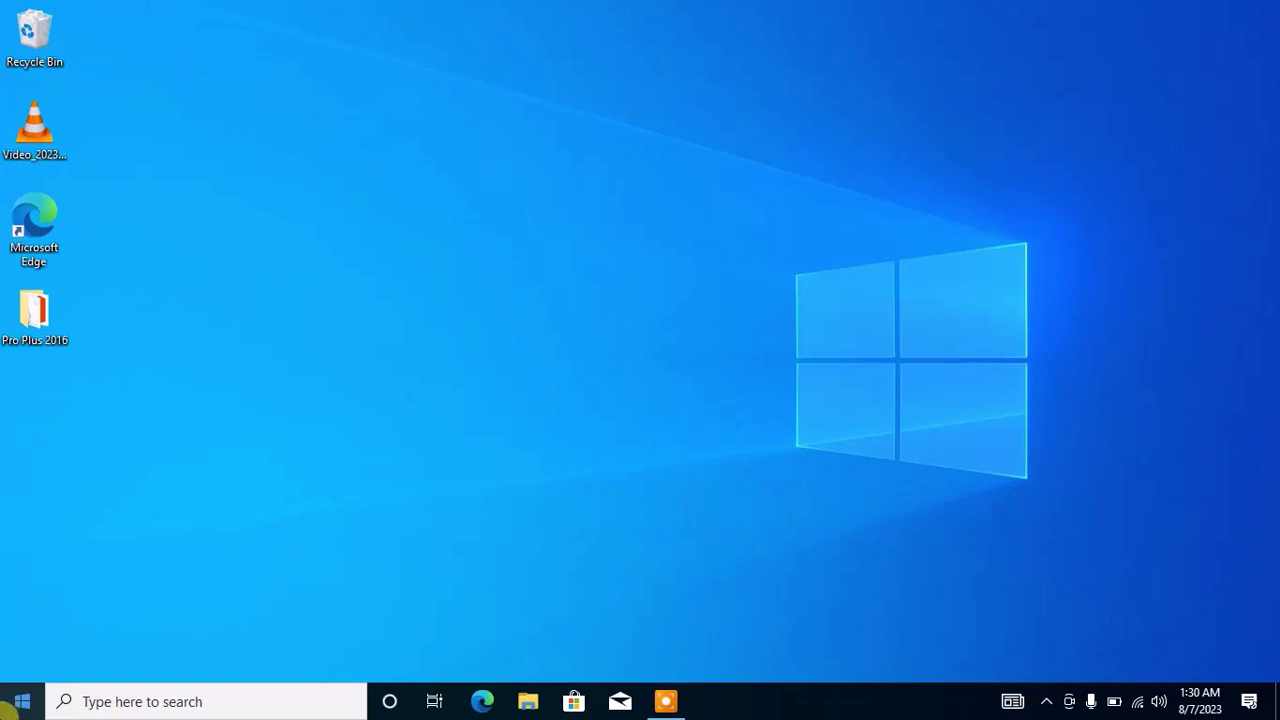
# - Find and open Registry Editor, allowing it to make changes to the device
pyautogui.click(22, 701)
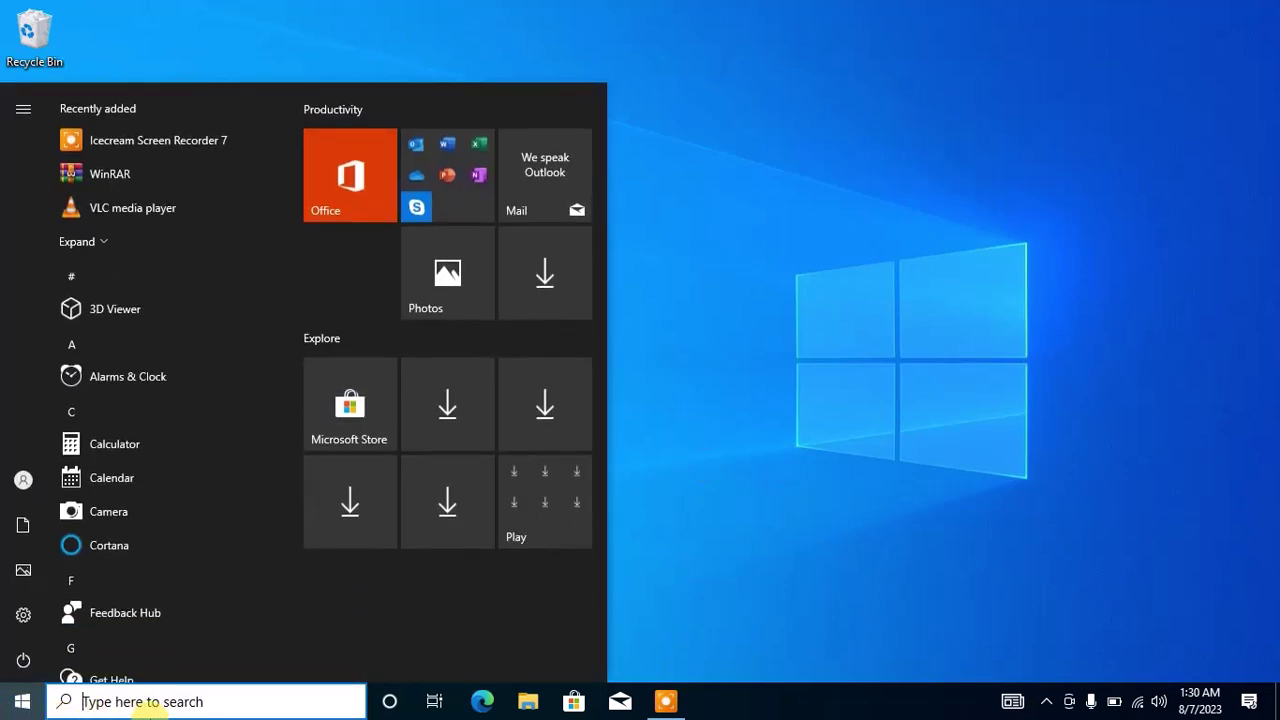
pyautogui.write('regi')
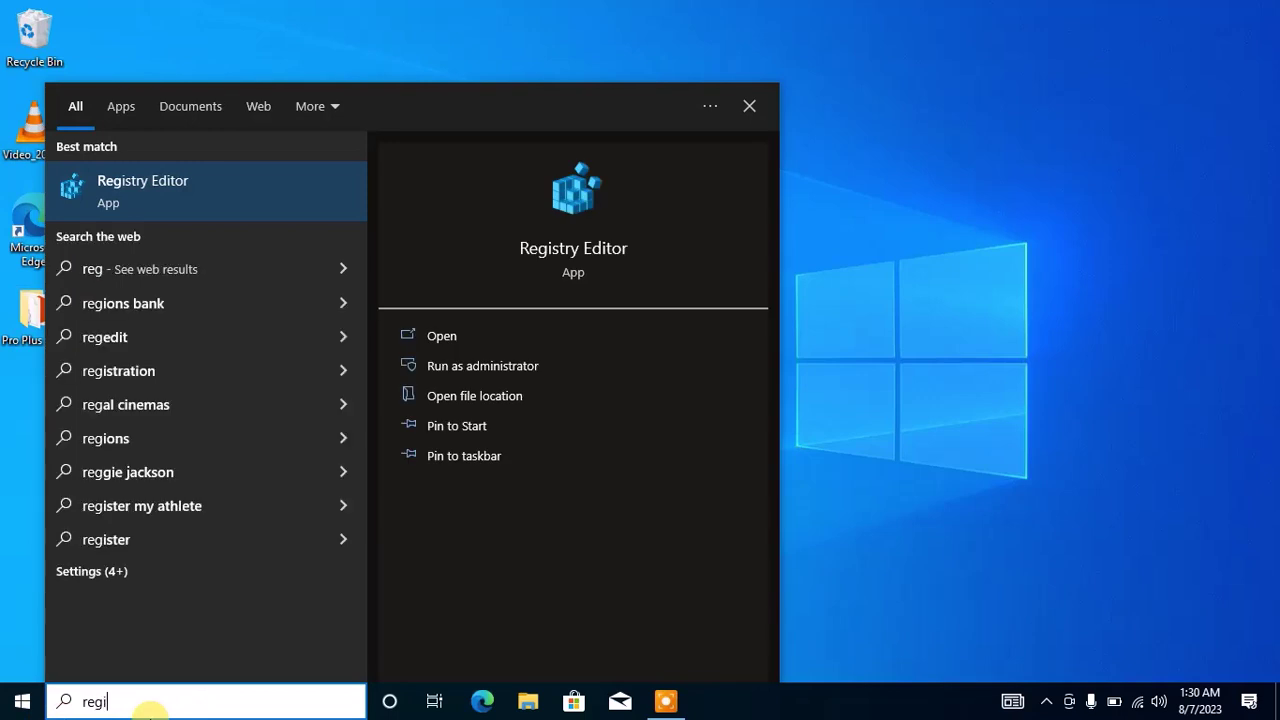
pyautogui.write('str')
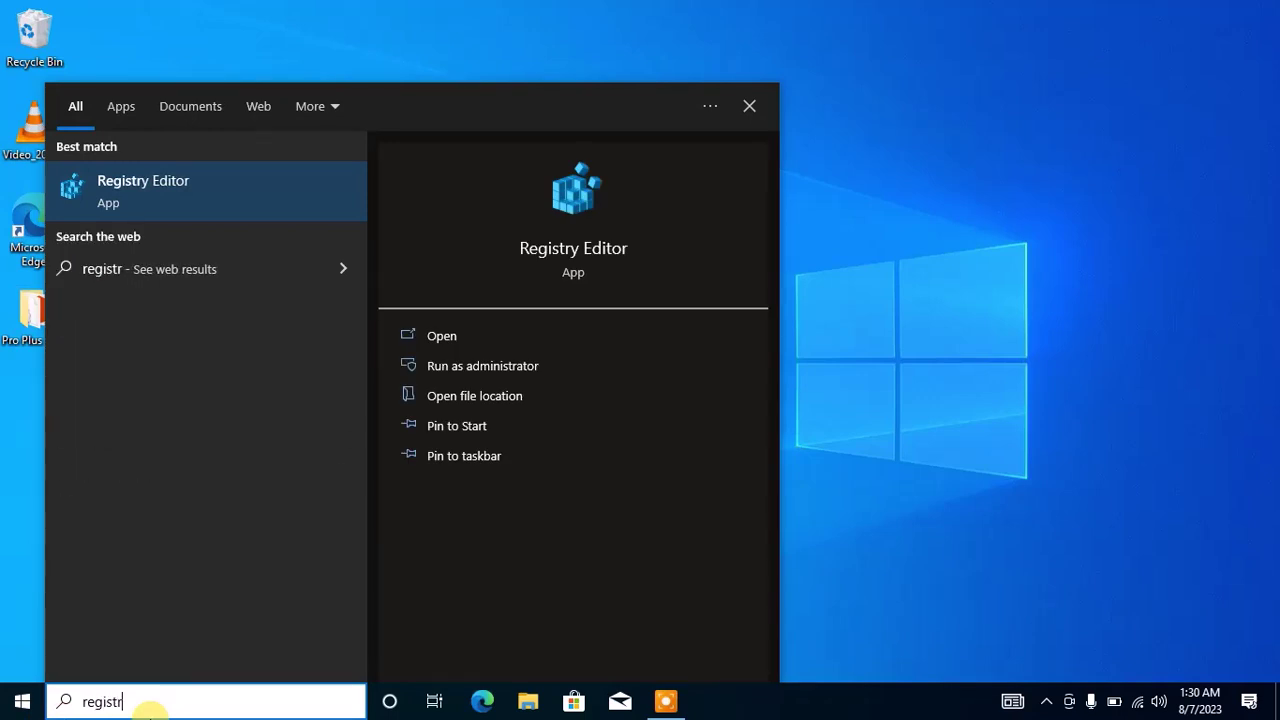
pyautogui.click(200, 203)
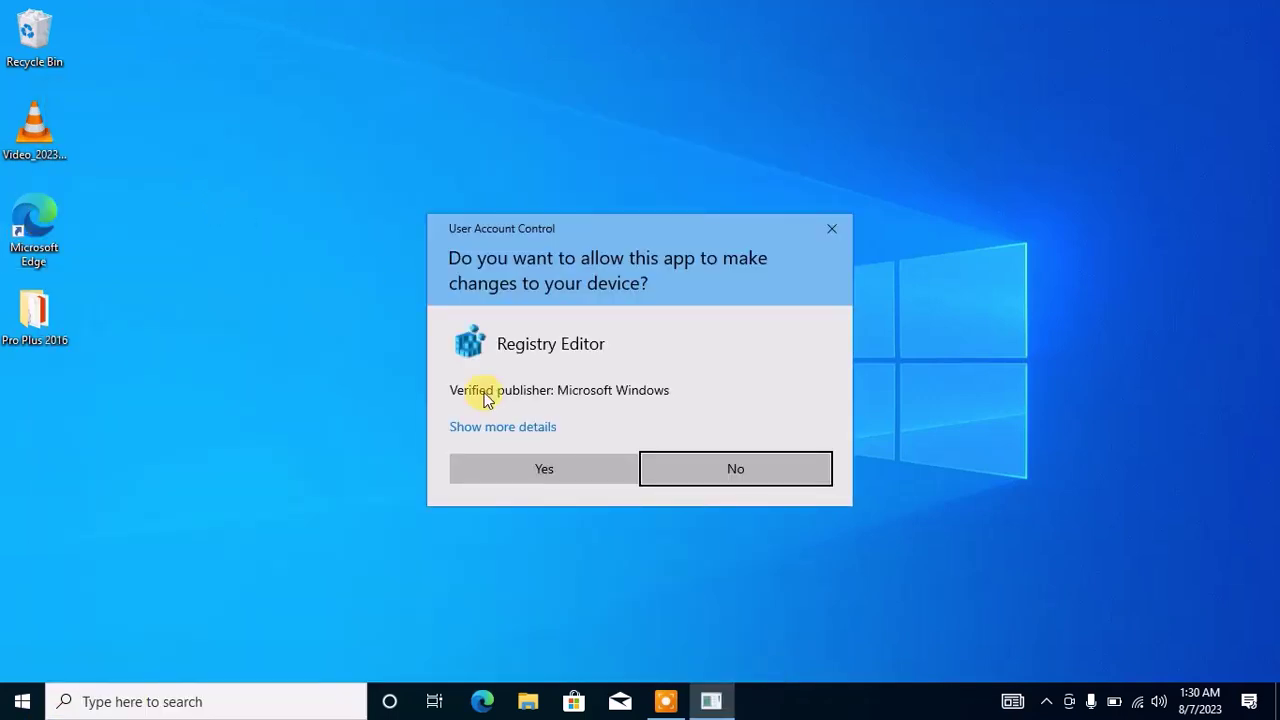
pyautogui.click(548, 469)
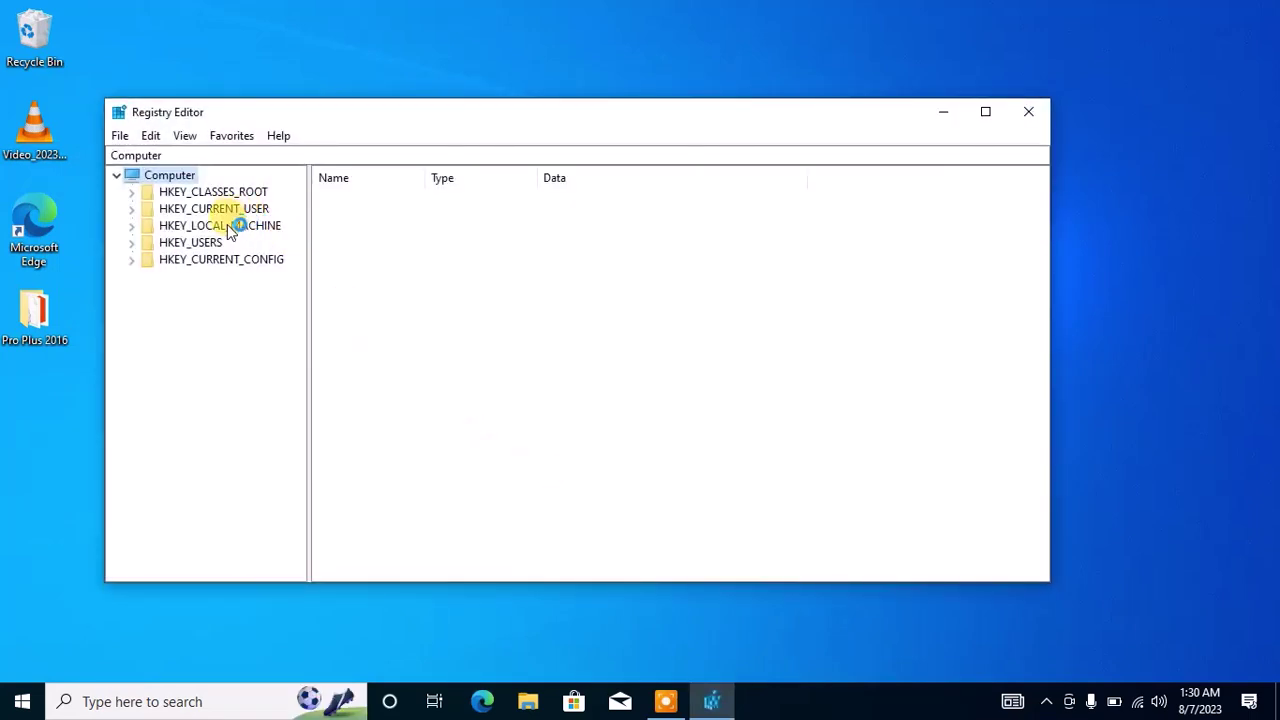
# - Expand the registry tree to HKEY_LOCAL_MACHINE\SOFTWARE\Microsoft\Office
pyautogui.doubleClick(218, 226)
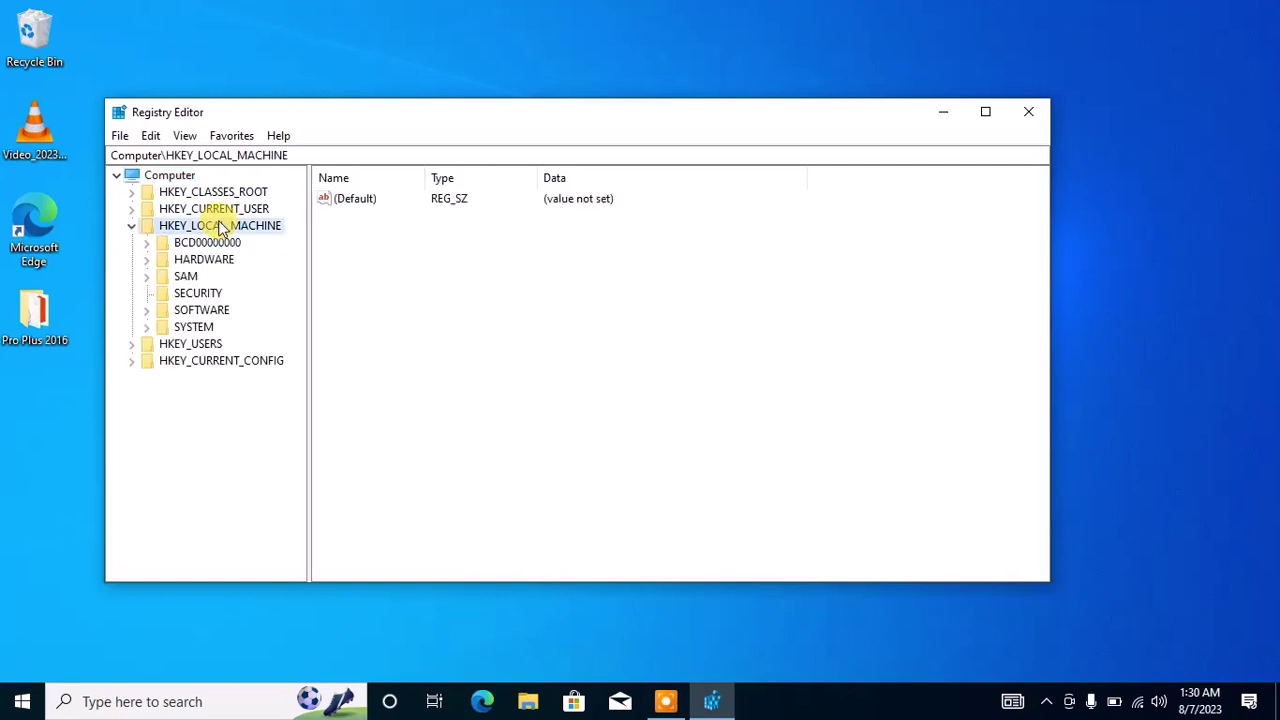
pyautogui.doubleClick(203, 310)
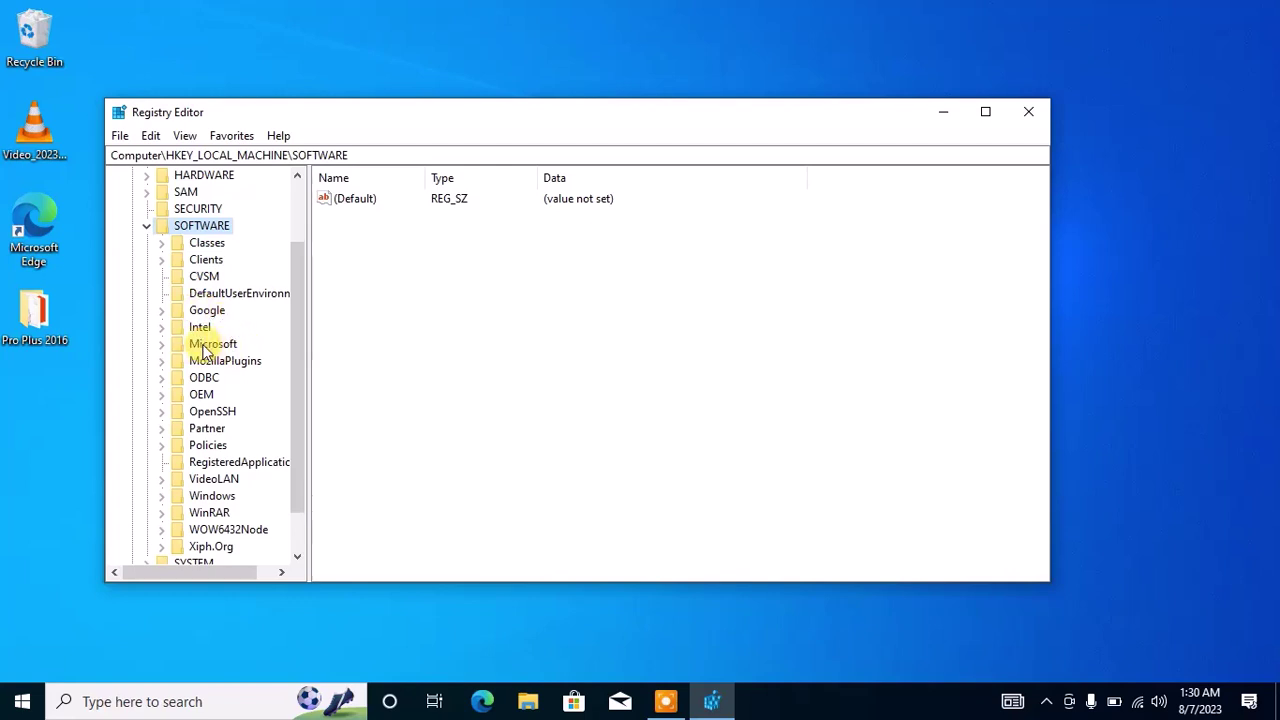
pyautogui.doubleClick(212, 344)
pyautogui.moveTo(296, 205); pyautogui.dragTo(300, 385)
pyautogui.scroll(-2, 299, 383)
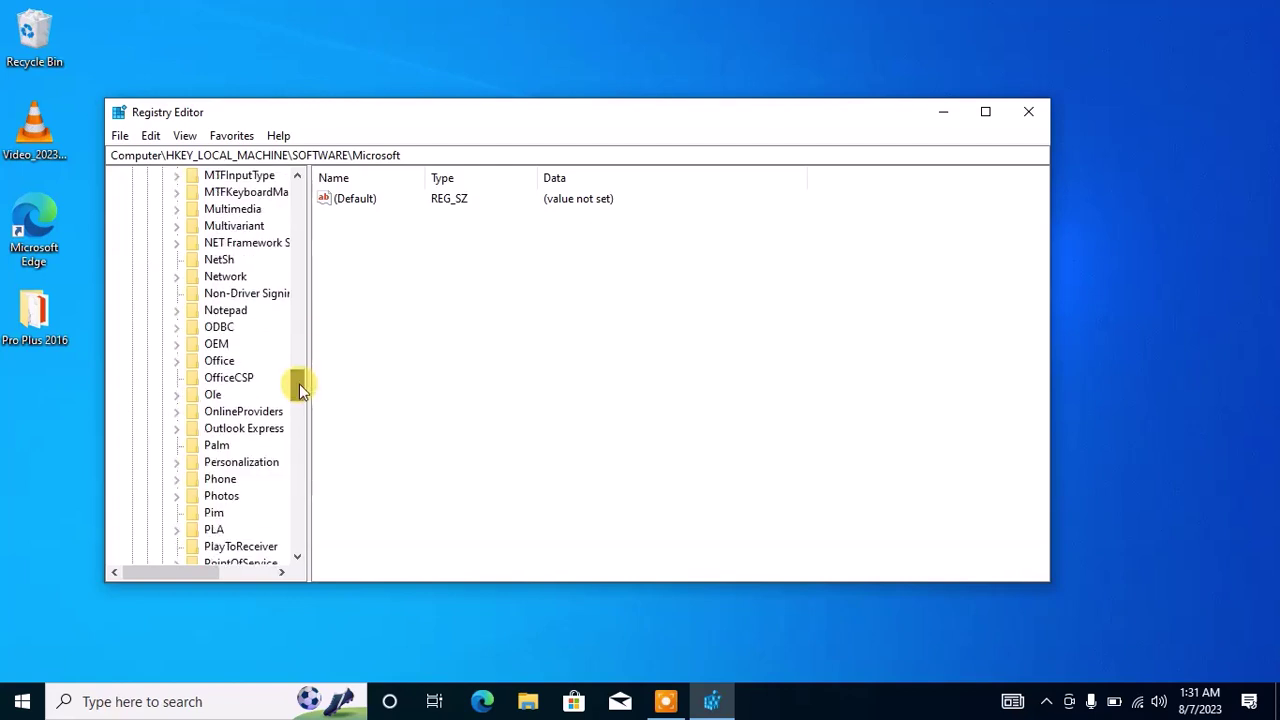
pyautogui.doubleClick(221, 363)
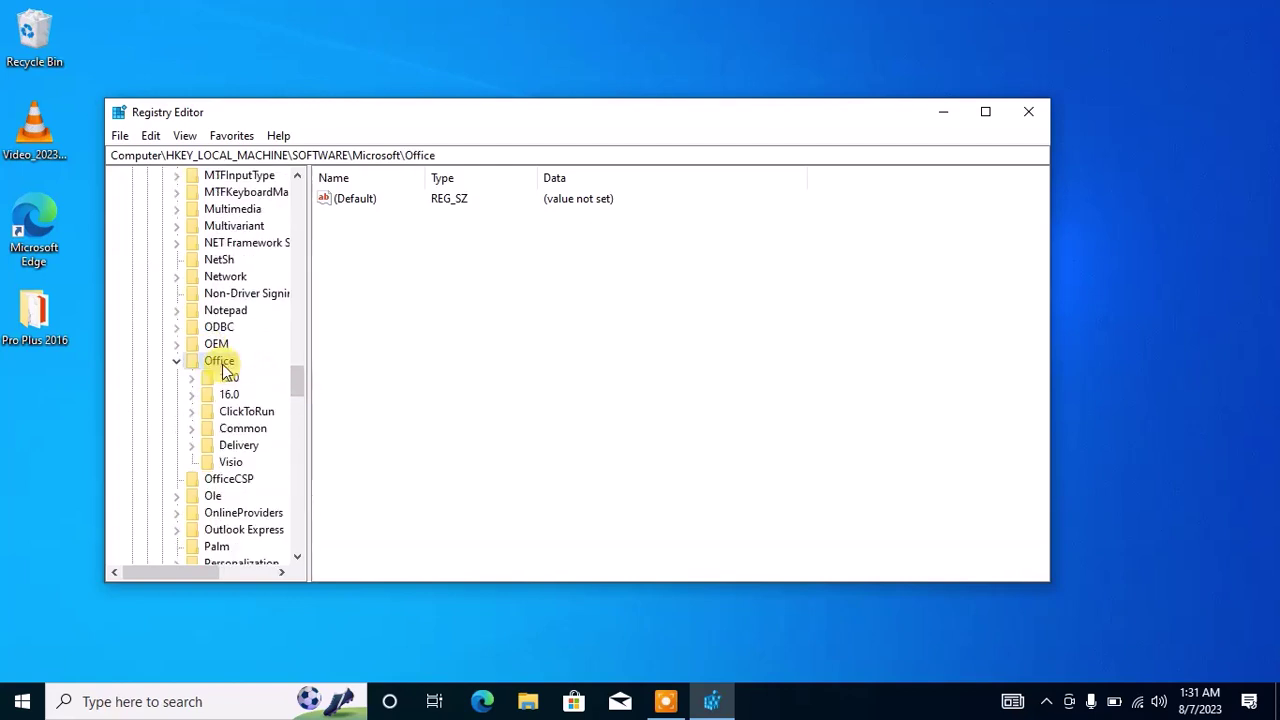
# - Permanently delete the 15.0 and 16.0 keys with all their subkeys under the Microsoft\Office registry key
pyautogui.click(226, 378)
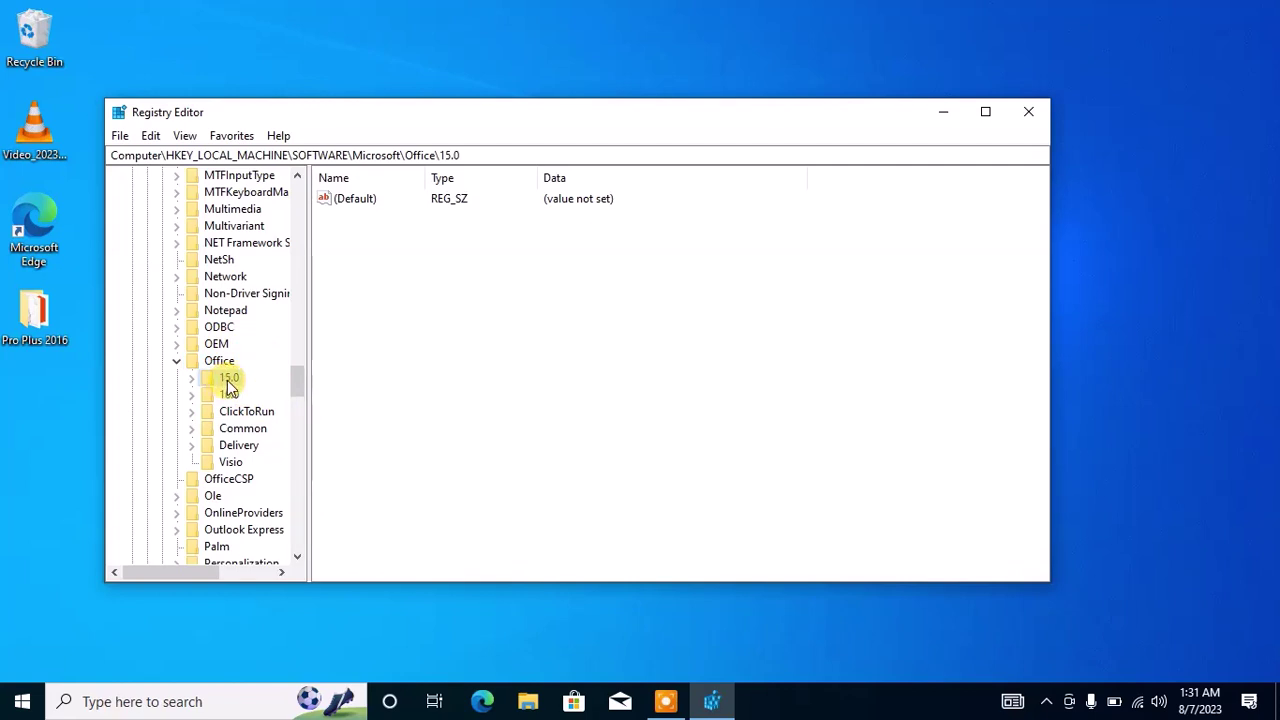
pyautogui.rightClick(229, 380)
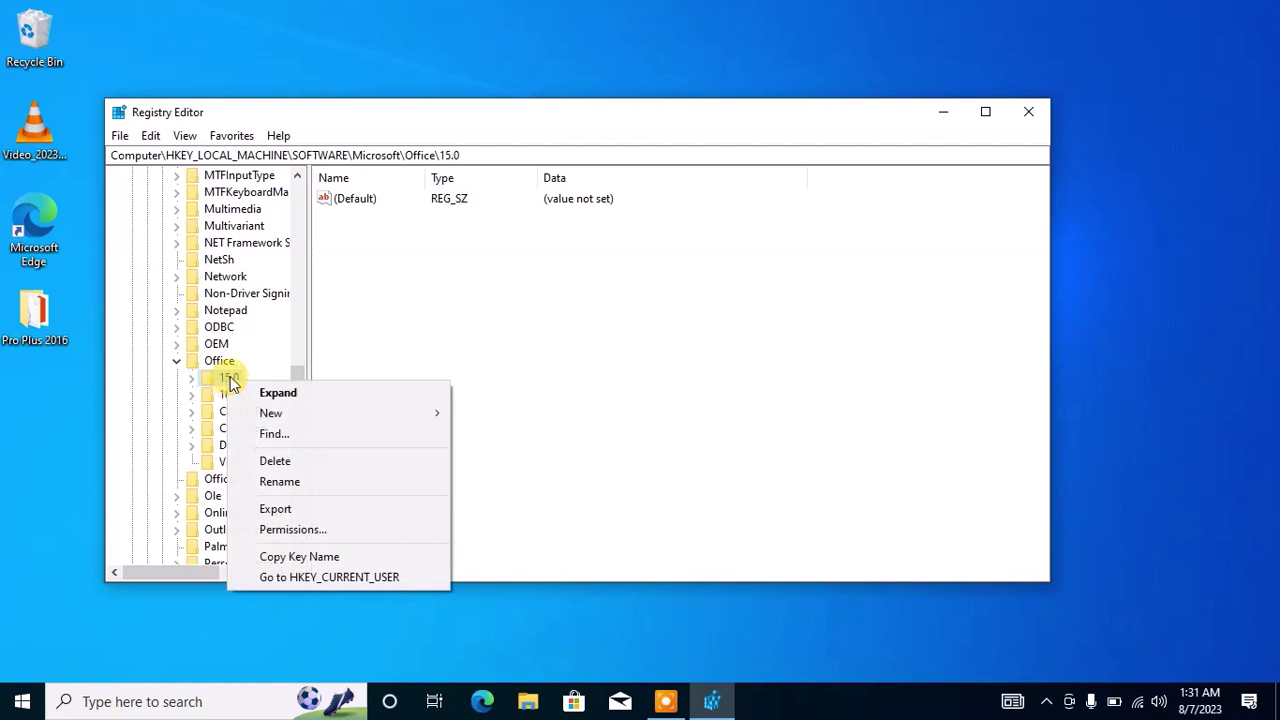
pyautogui.click(321, 465)
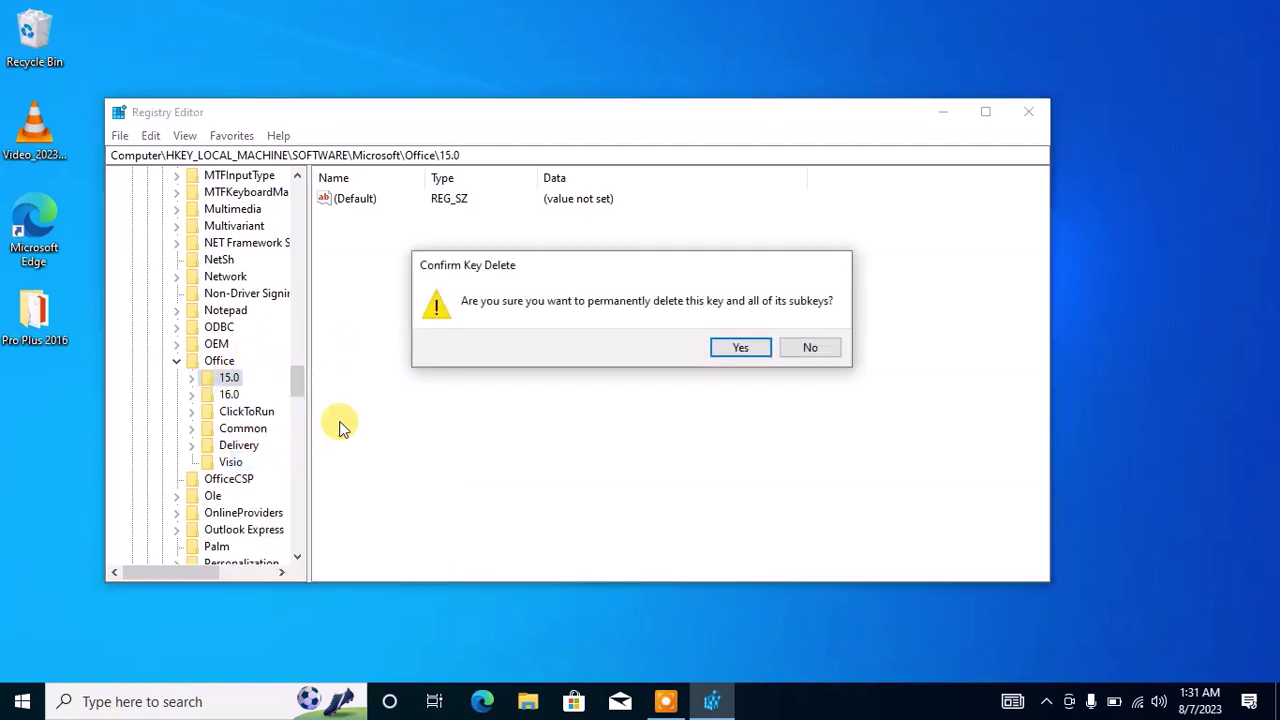
pyautogui.click(752, 348)
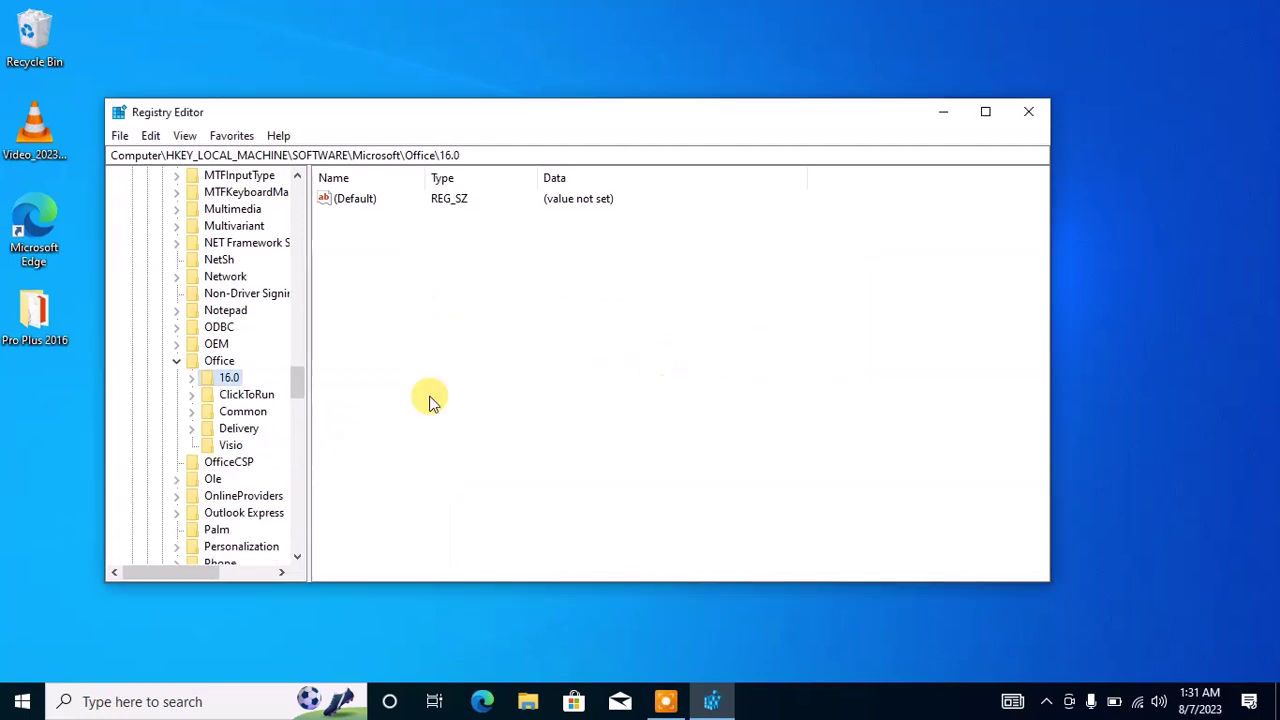
pyautogui.rightClick(231, 380)
pyautogui.click(286, 455)
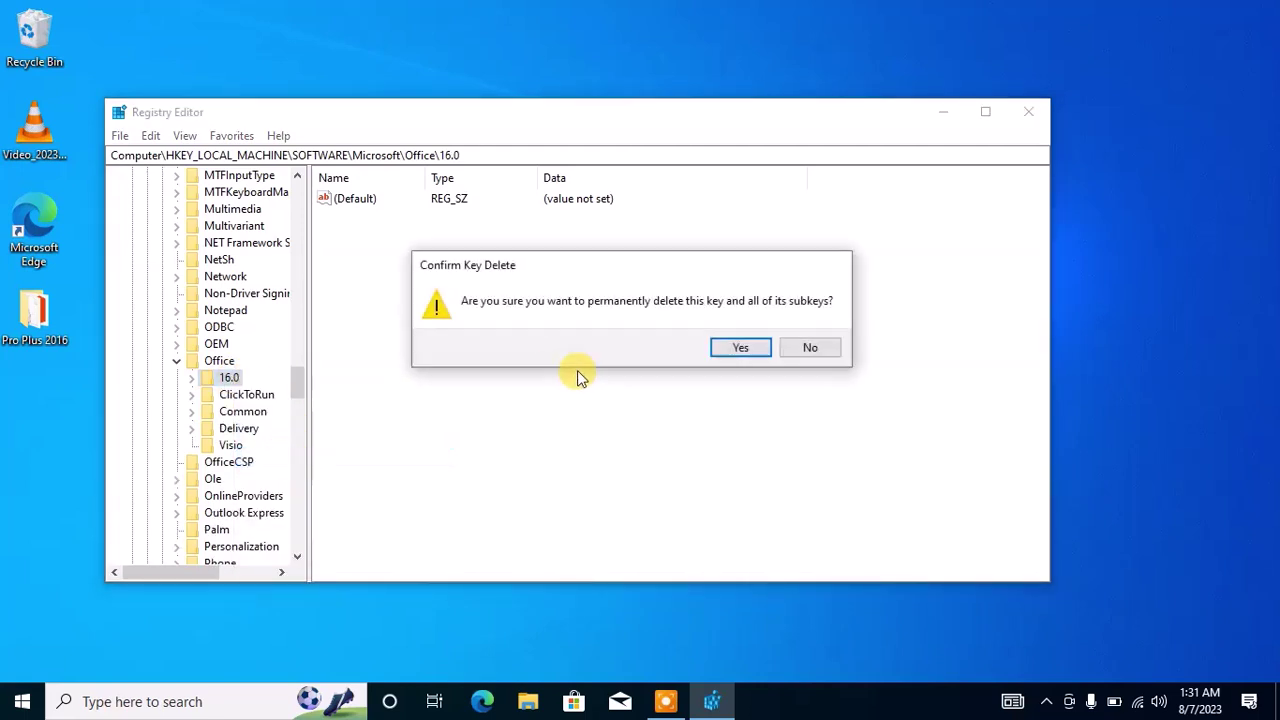
pyautogui.click(737, 349)
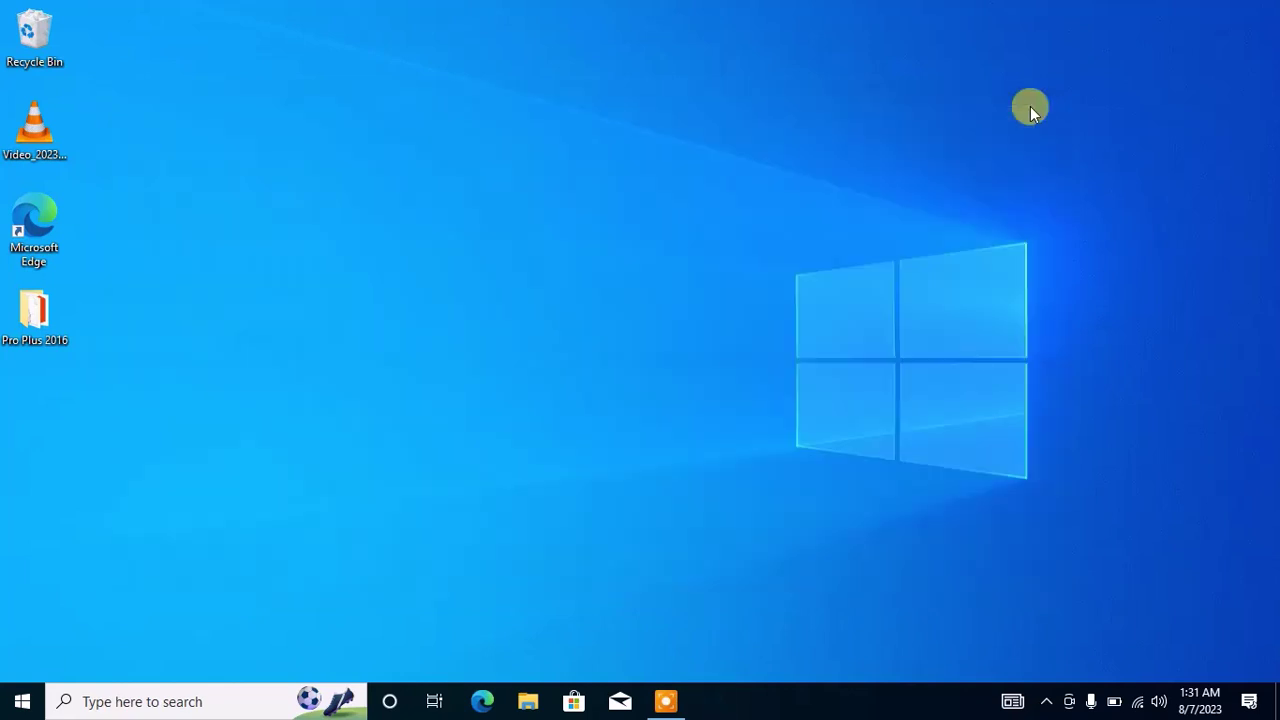
# - Restart the computer
pyautogui.click(22, 700)
pyautogui.click(25, 665)
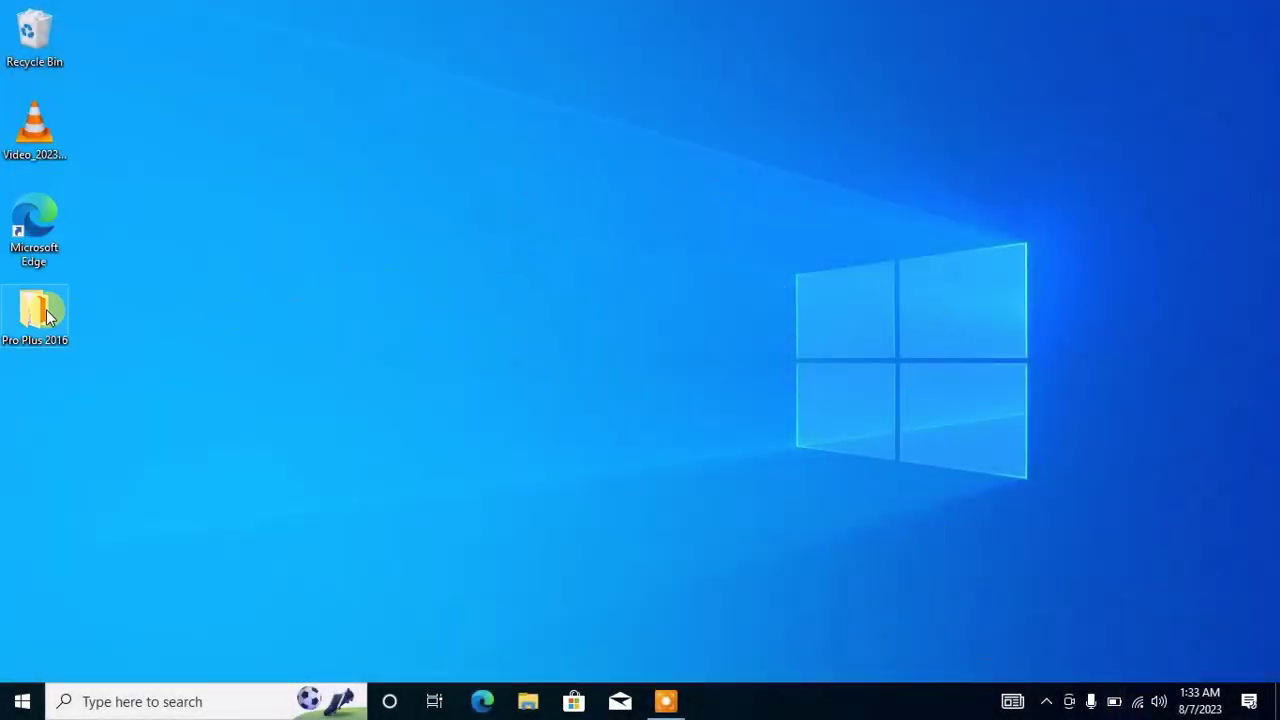
# - Start the Office installation by running setup64 from the office folder inside Pro Plus 2016 and allow it to make changes
pyautogui.doubleClick(33, 316)
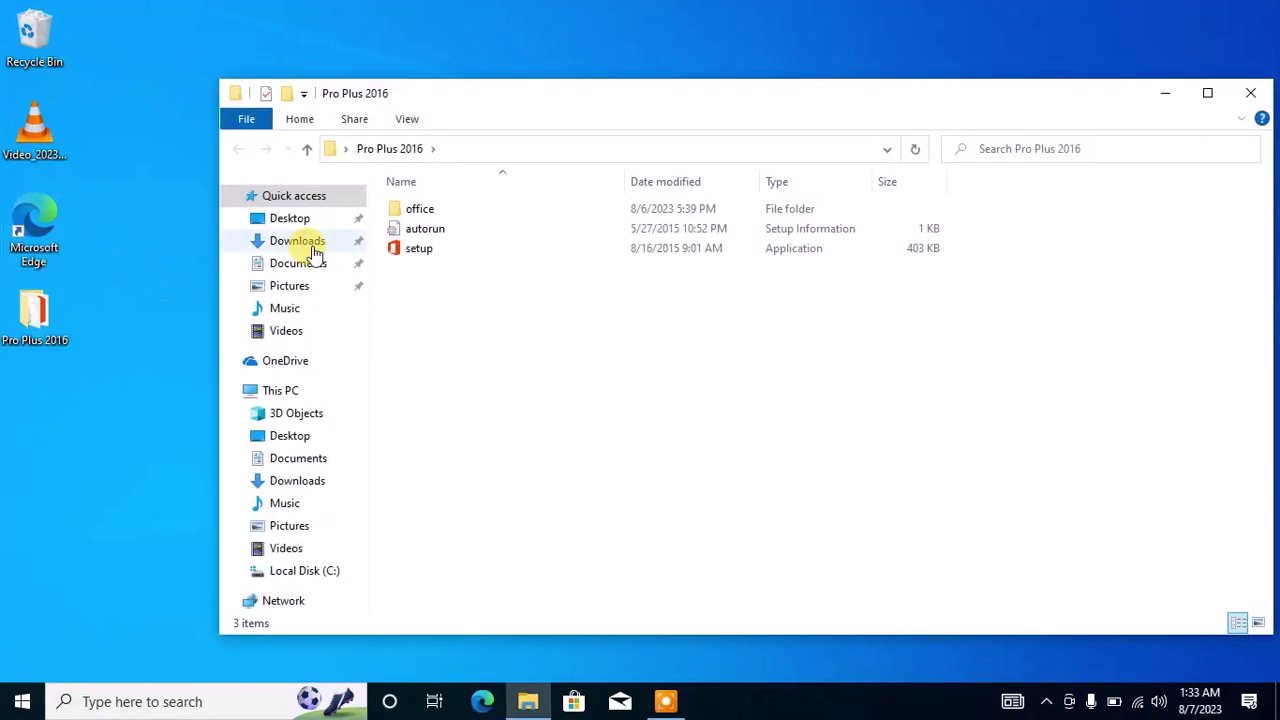
pyautogui.click(538, 215)
pyautogui.doubleClick(538, 215)
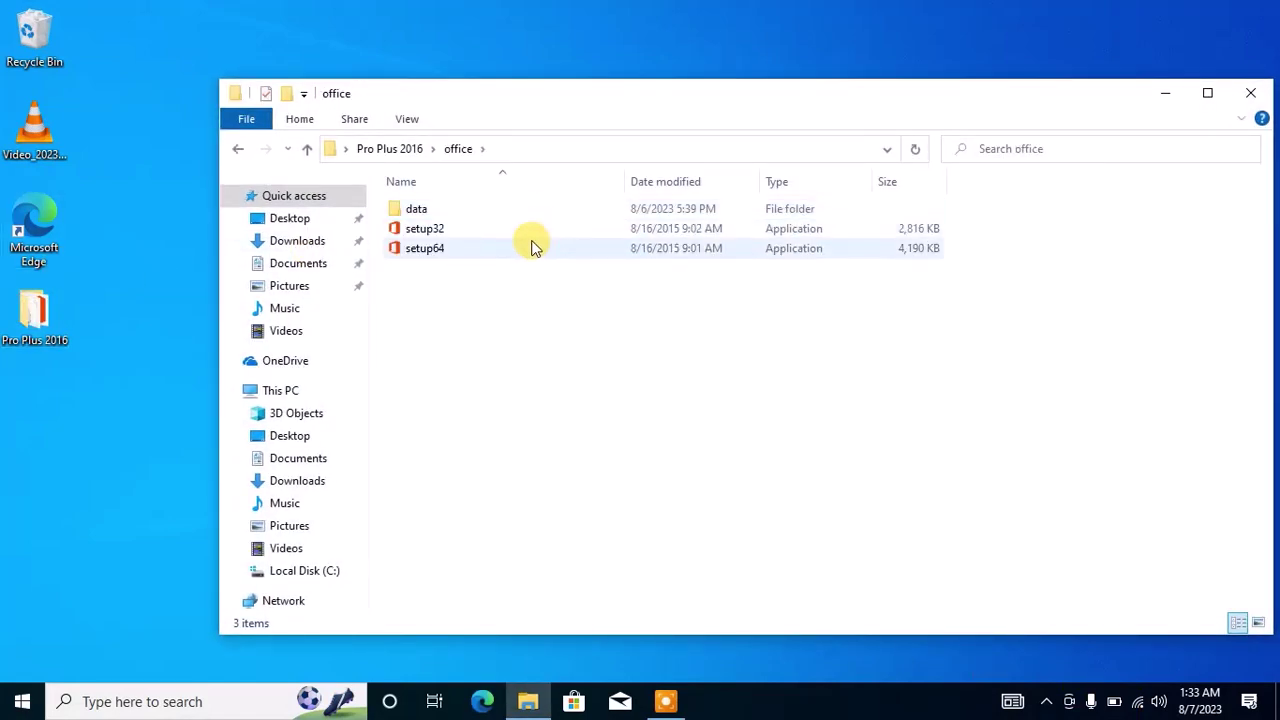
pyautogui.doubleClick(560, 250)
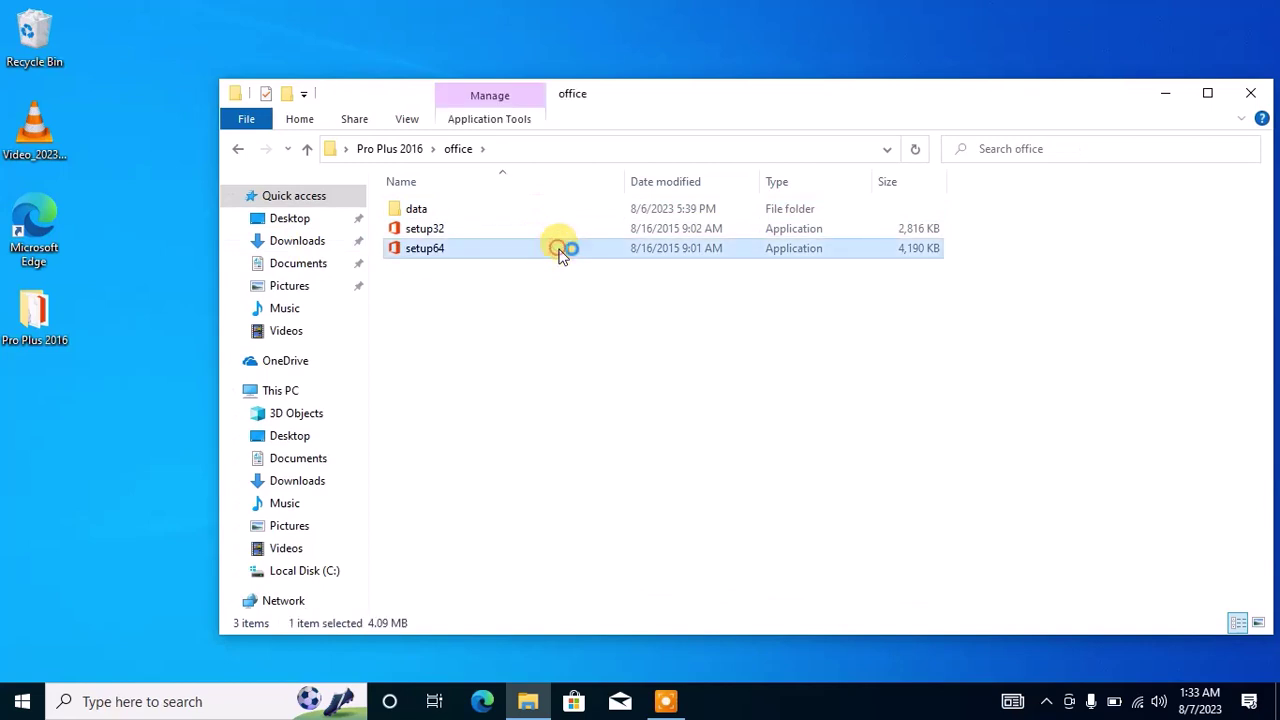
pyautogui.click(565, 480)
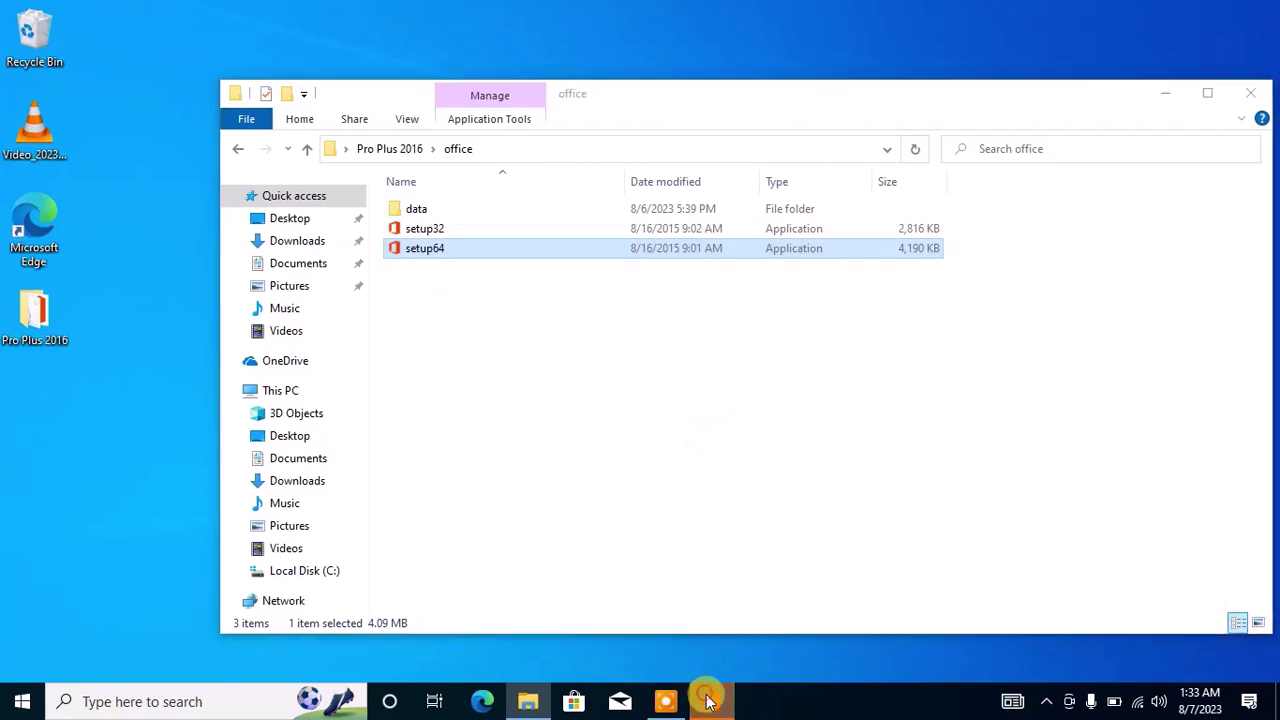
pyautogui.moveTo(674, 214); pyautogui.dragTo(712, 150)
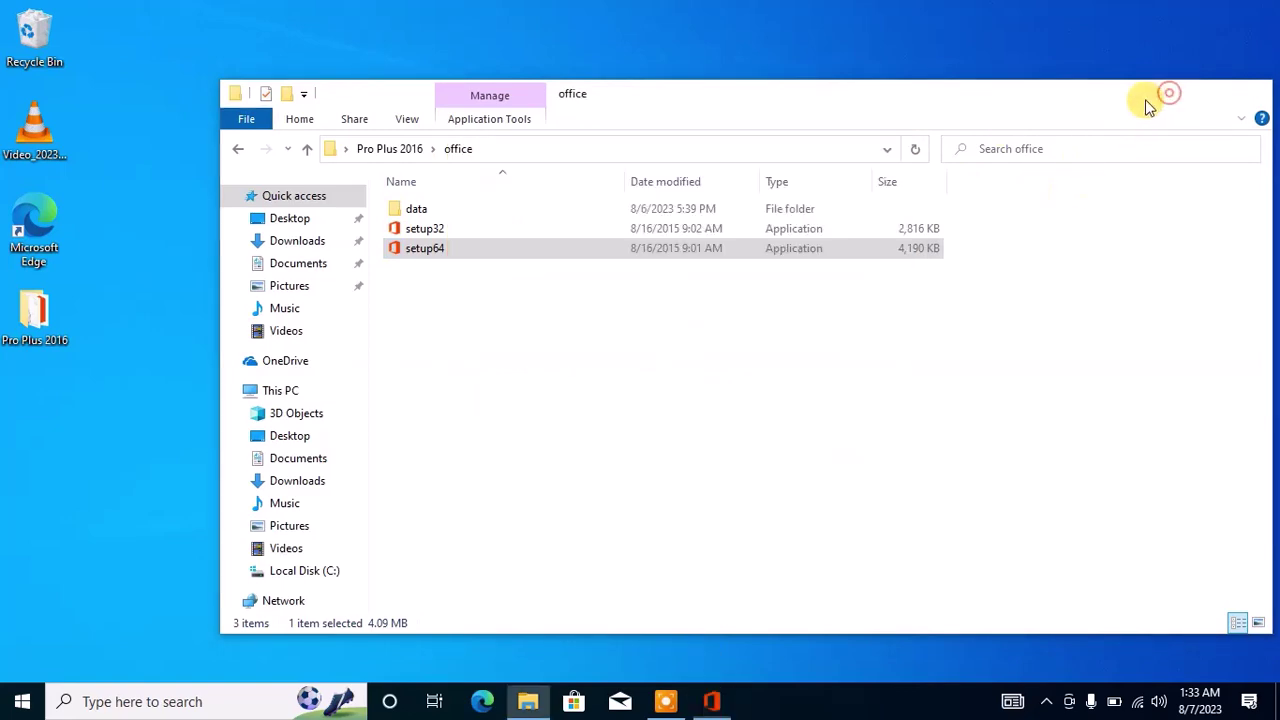
# - Minimize the office folder window and move the Office setup window slightly up the desktop
pyautogui.click(1165, 93)
pyautogui.moveTo(679, 179); pyautogui.dragTo(645, 170)
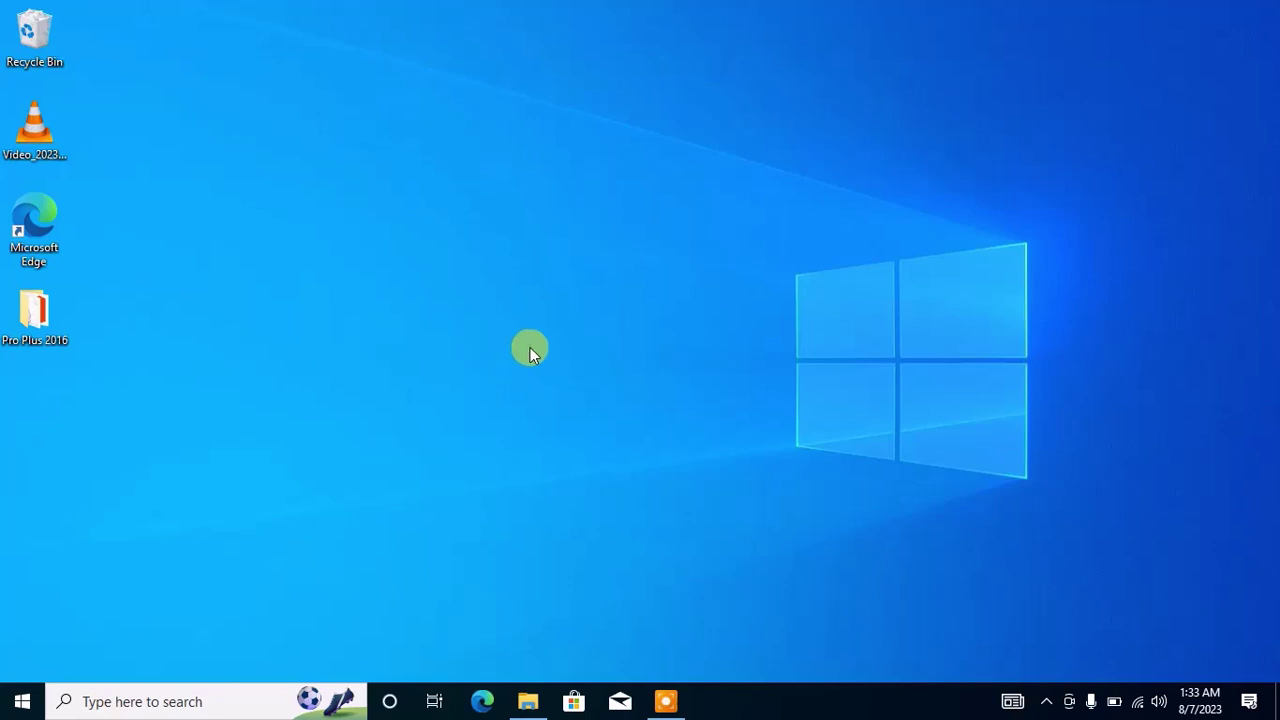
# - Open the user's temporary files folder with the Run command %temp% and maximize its window
pyautogui.press('super+r')
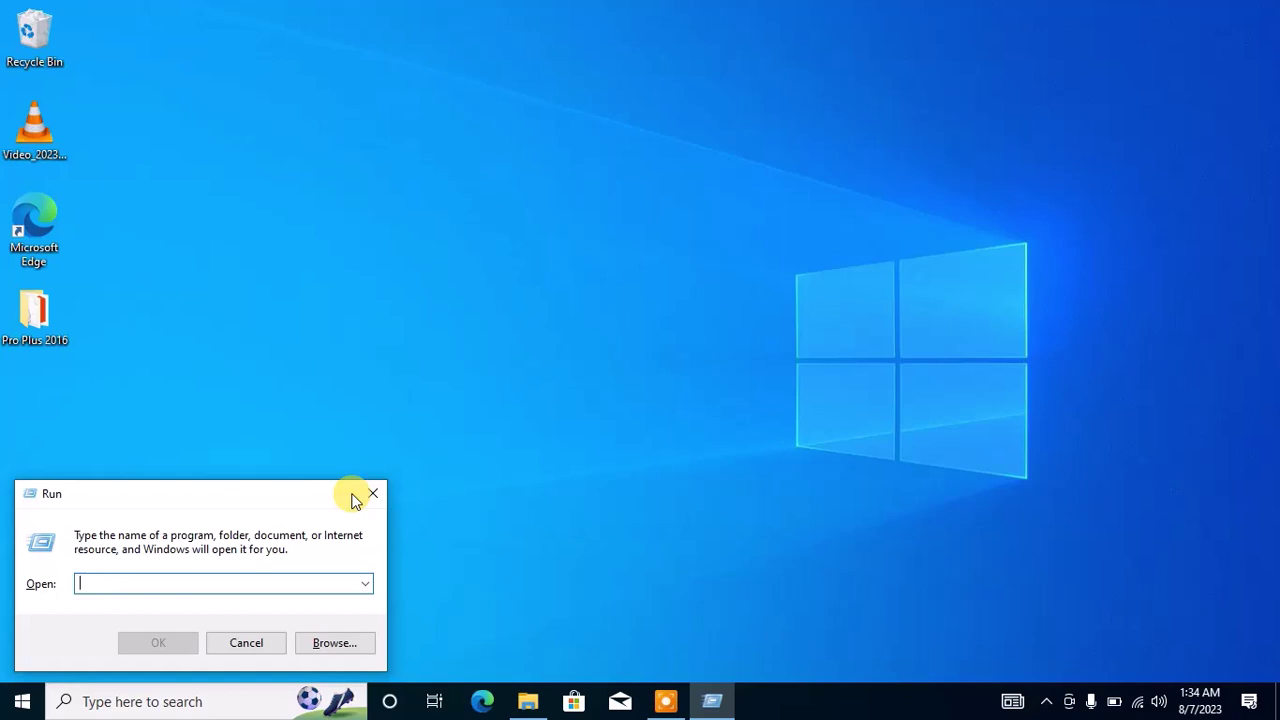
pyautogui.write('%')
pyautogui.press('BackSpace')
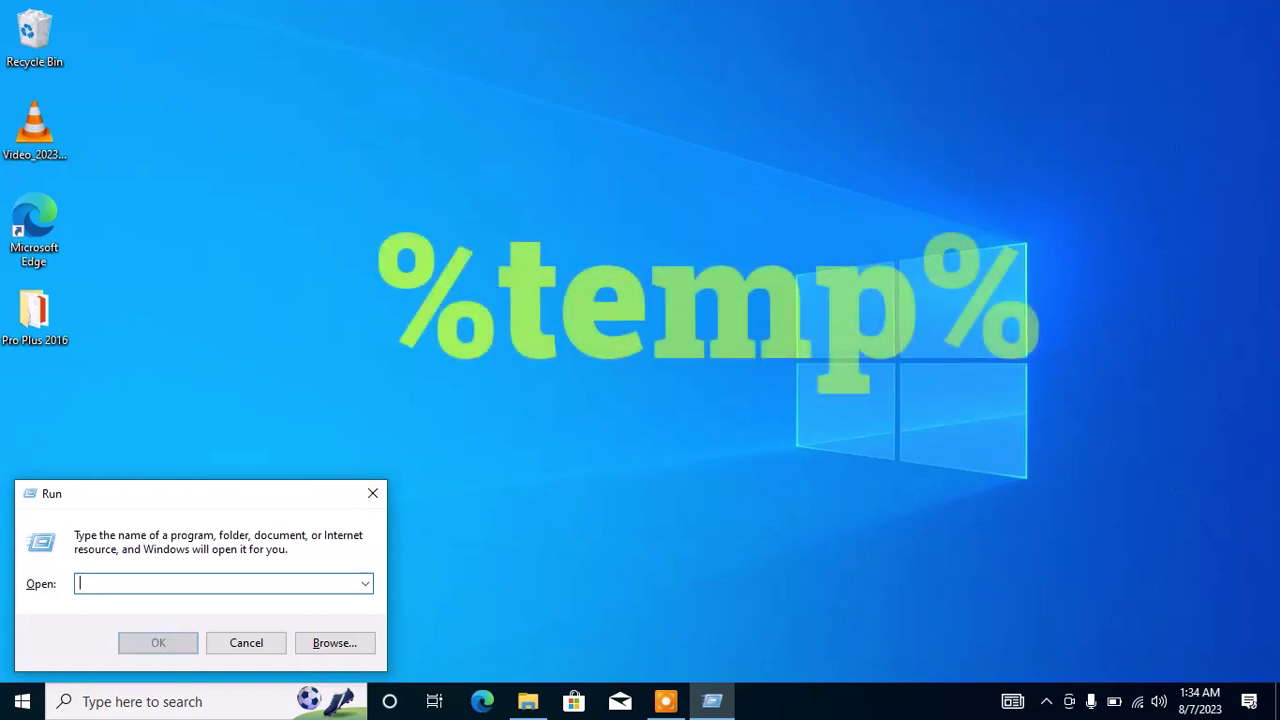
pyautogui.write('%temp')
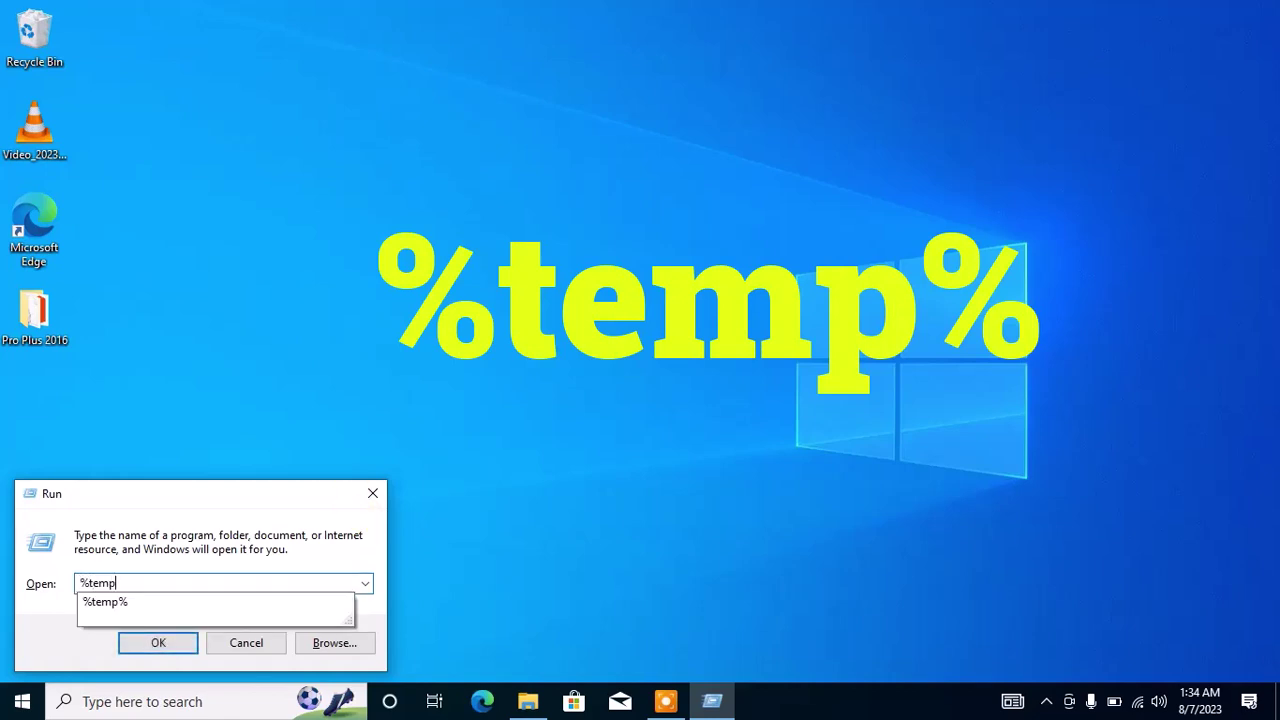
pyautogui.write('%')
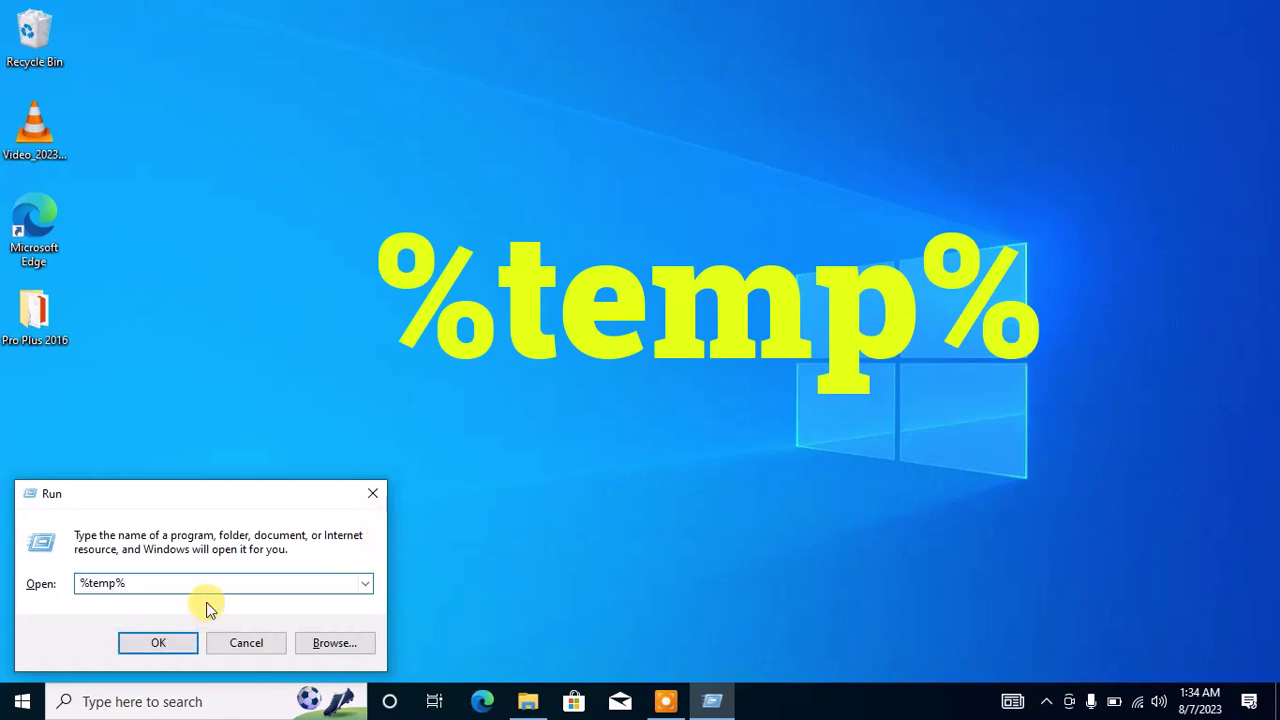
pyautogui.click(174, 645)
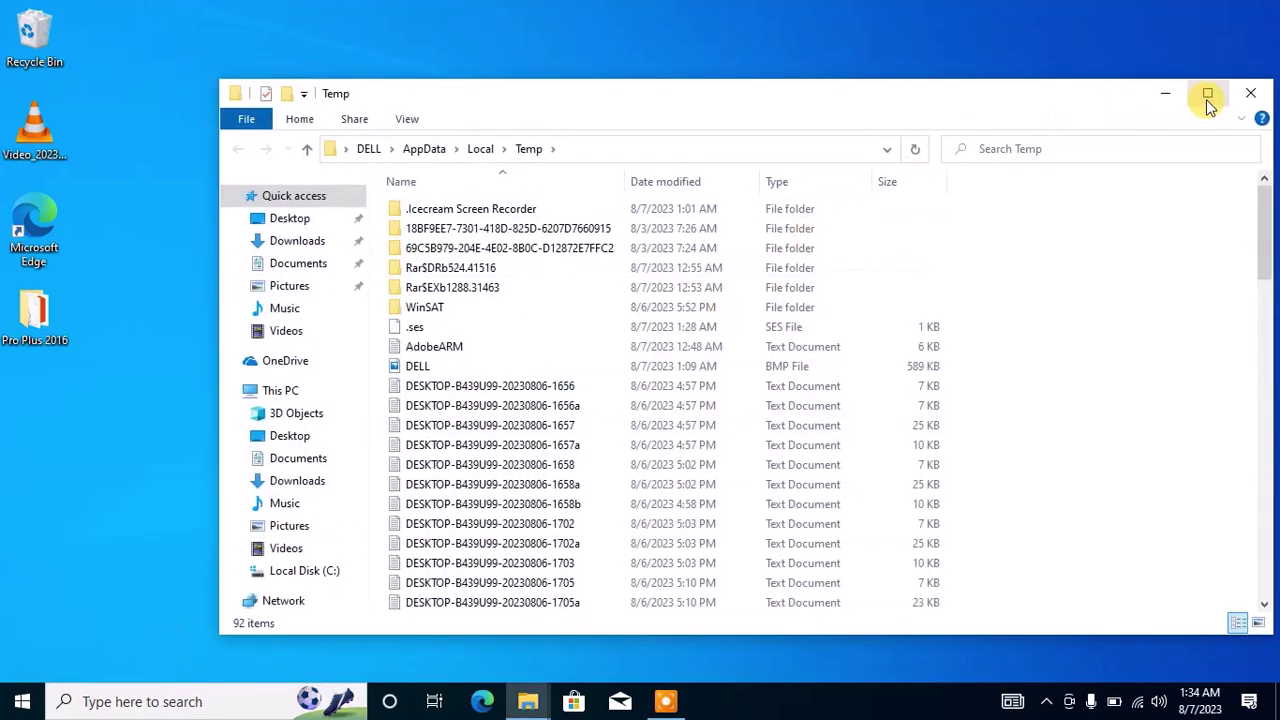
pyautogui.click(1208, 98)
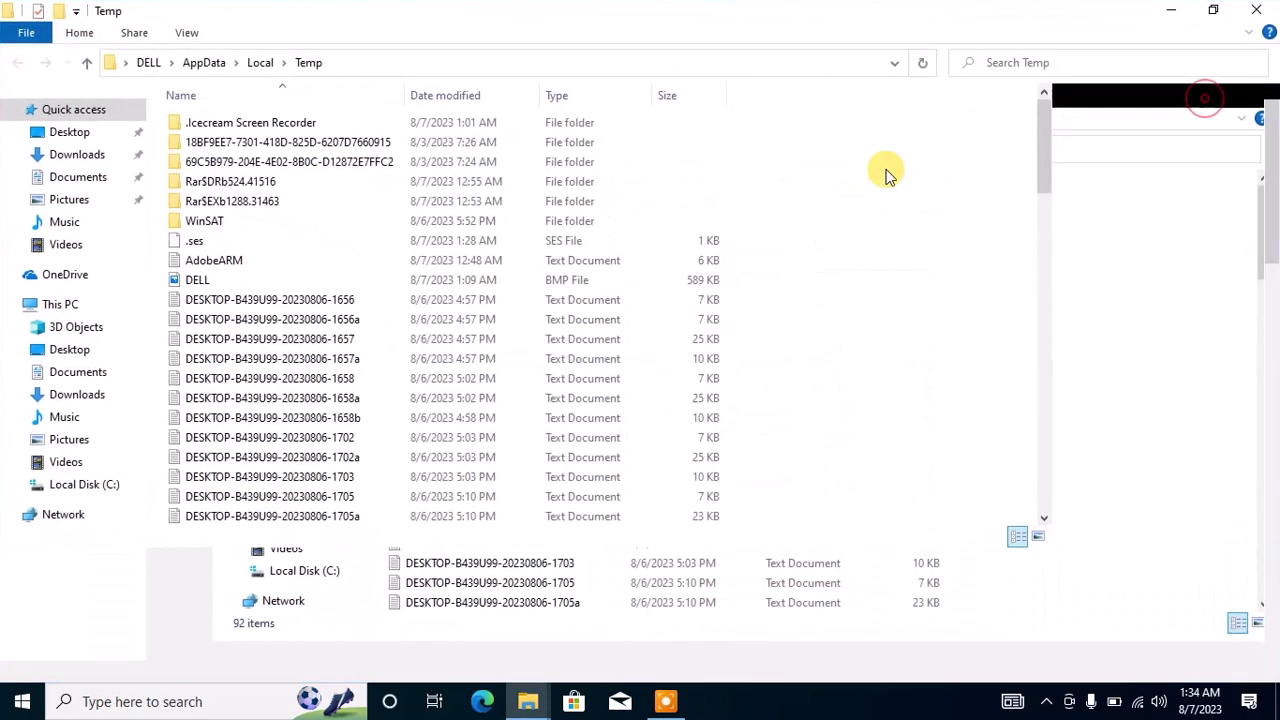
# - Delete everything in the Temp folder, granting administrator permission for all current items and skipping the file in use, and close the folder
pyautogui.scroll(-2, 815, 205)
pyautogui.scroll(2, 815, 205)
pyautogui.hotkey('ctrl', 'a')
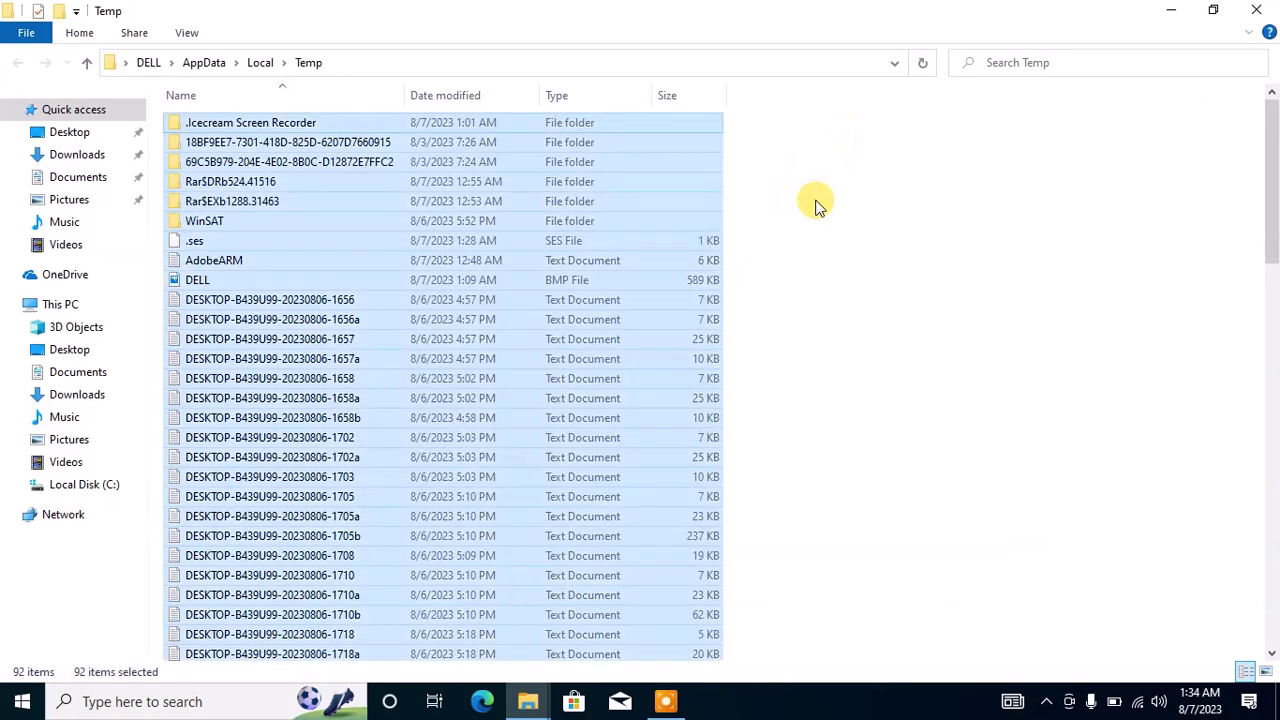
pyautogui.rightClick(621, 283)
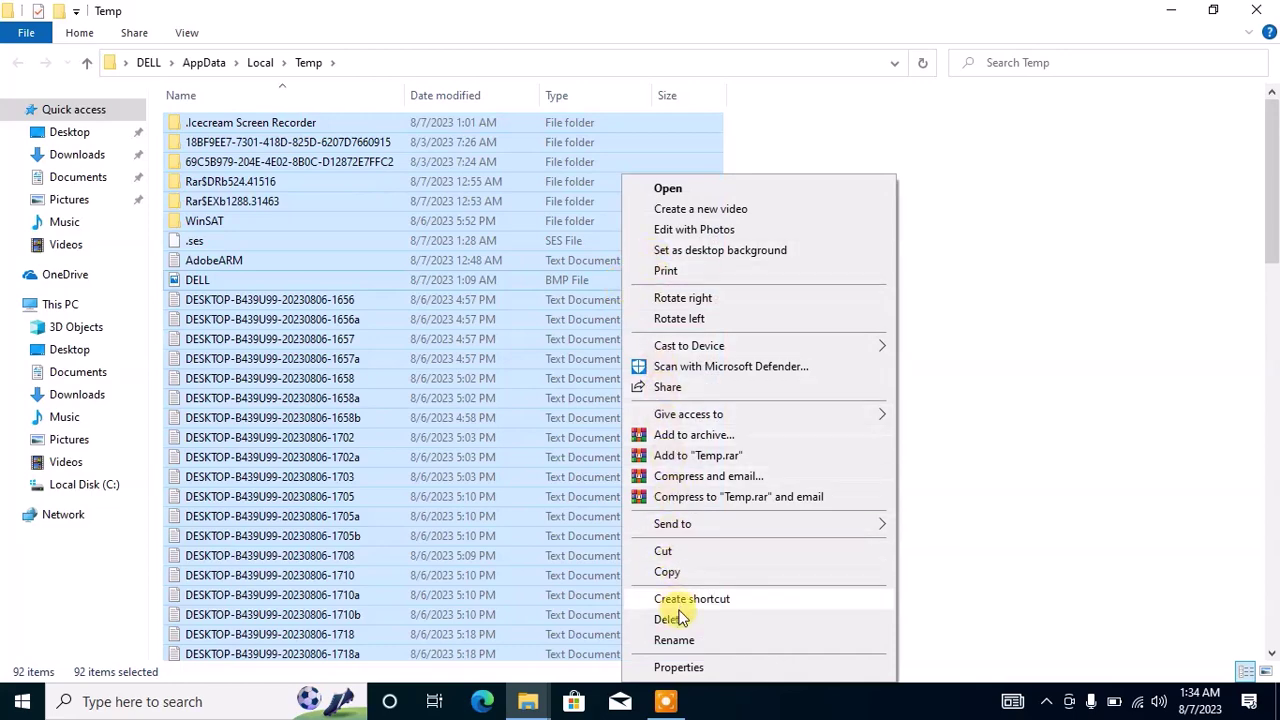
pyautogui.click(678, 619)
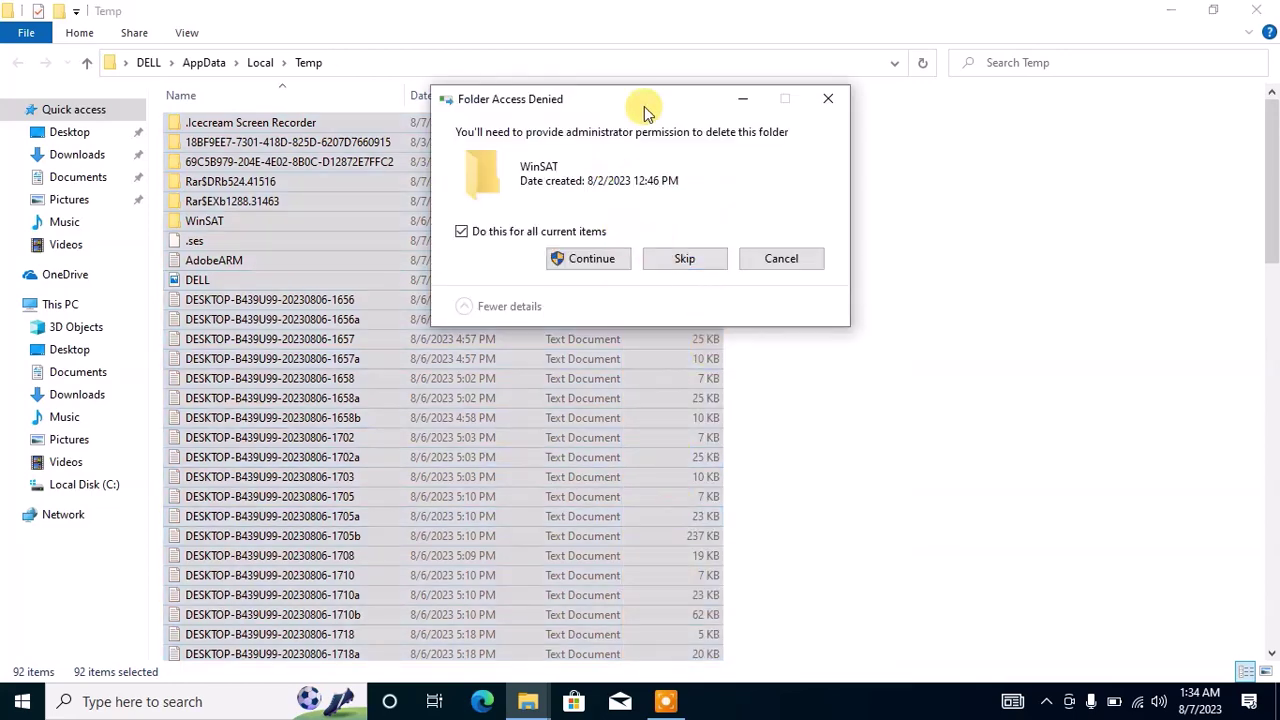
pyautogui.moveTo(658, 99); pyautogui.dragTo(668, 186)
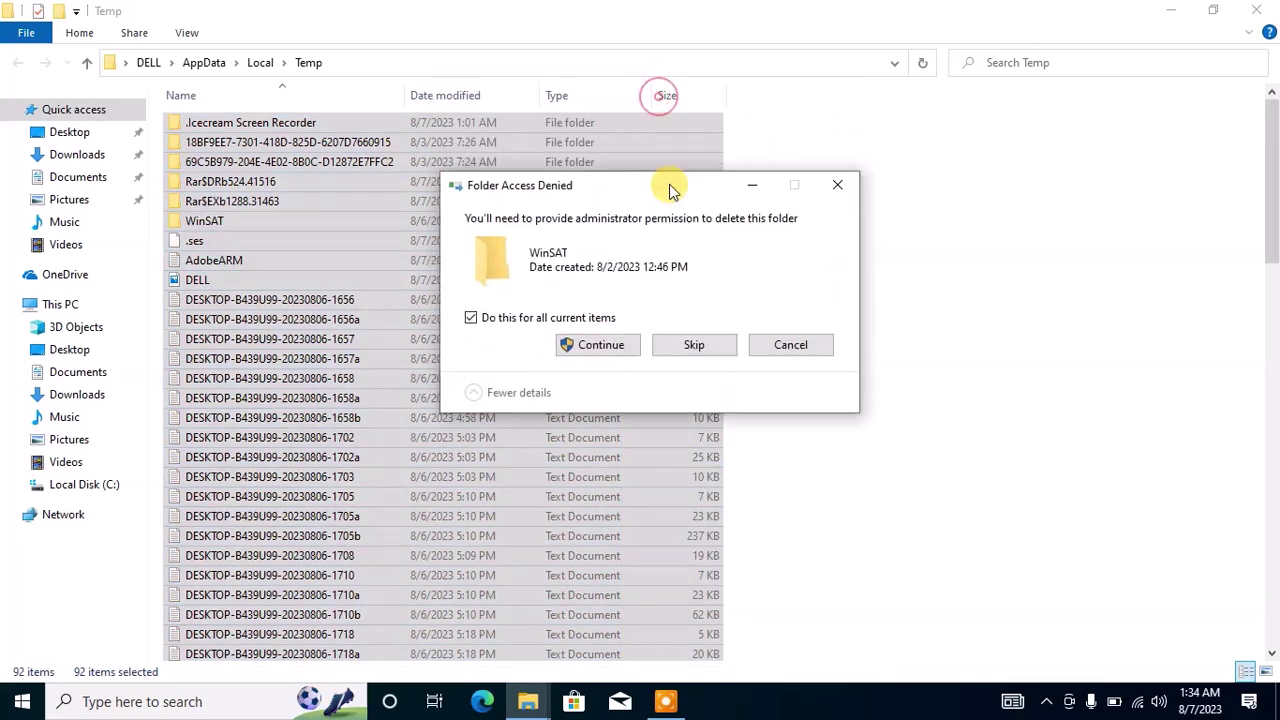
pyautogui.click(600, 345)
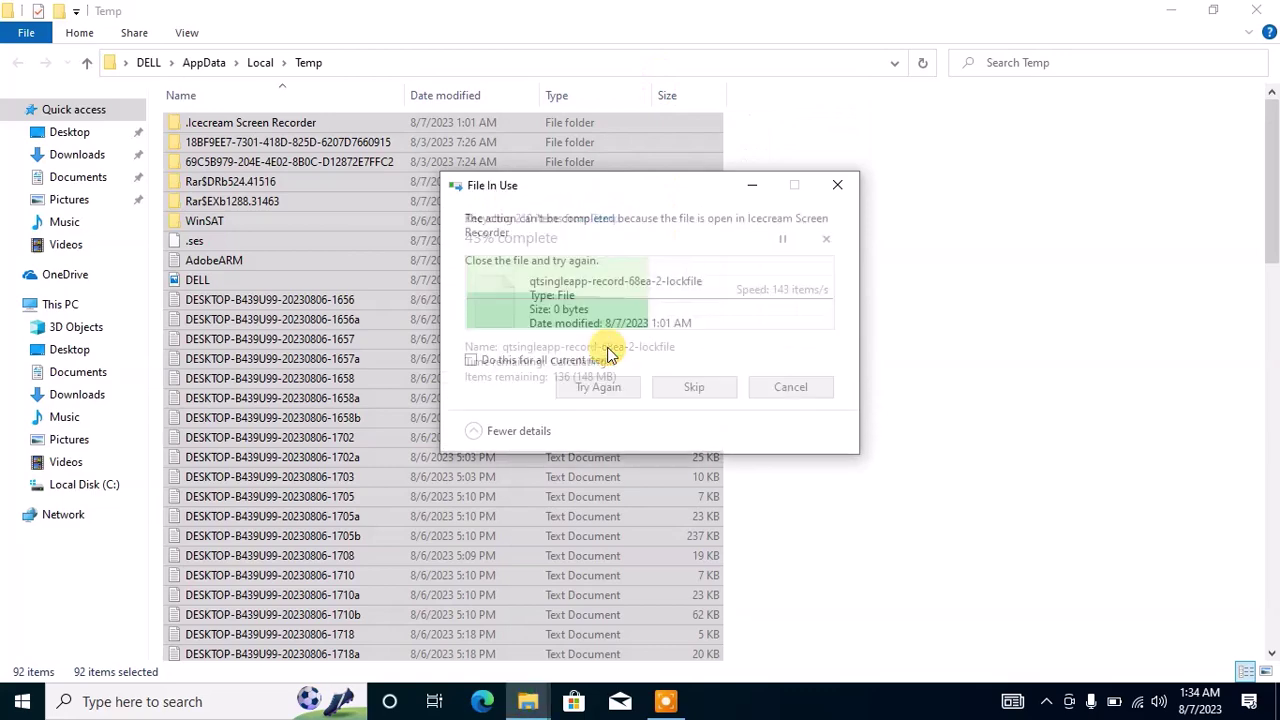
pyautogui.click(600, 388)
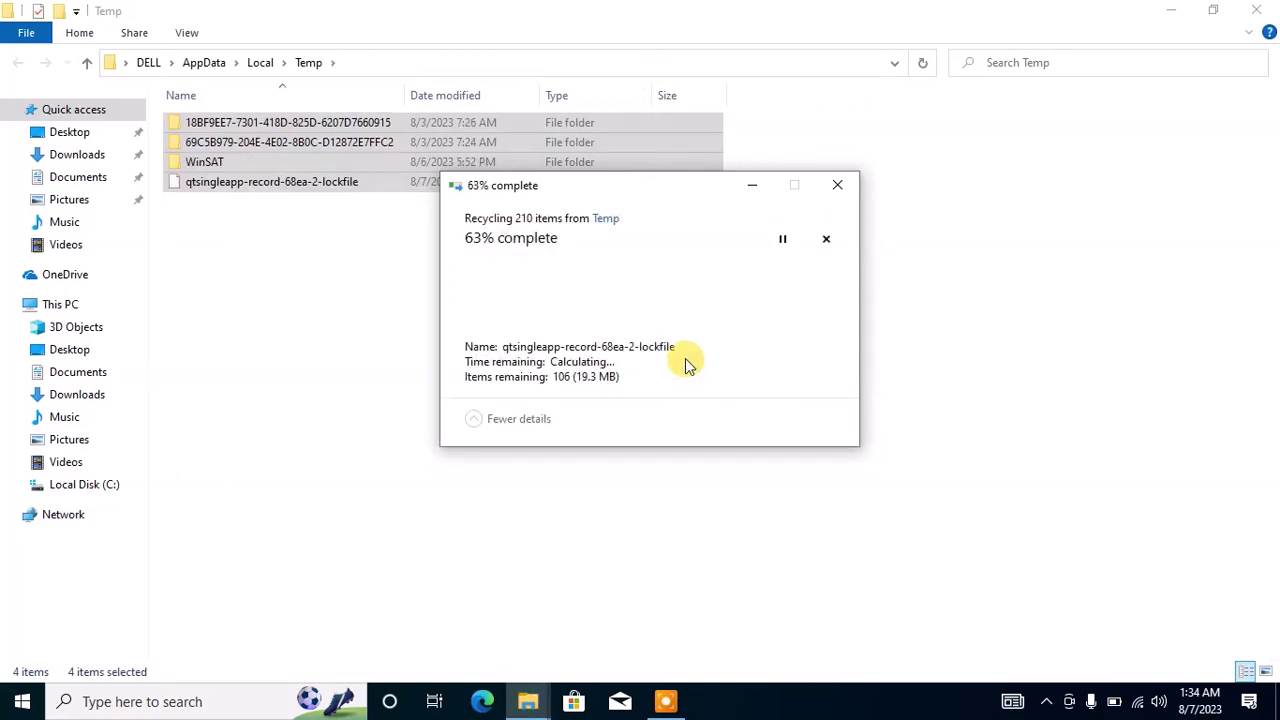
pyautogui.click(695, 388)
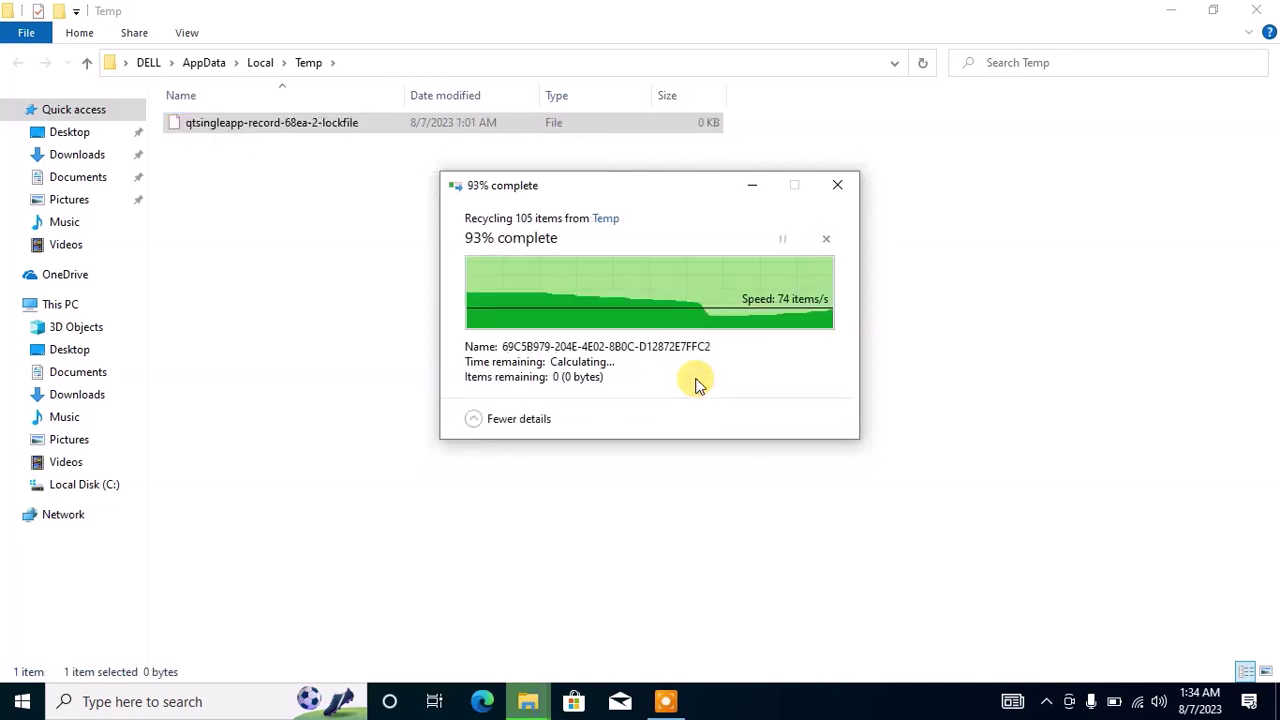
pyautogui.click(601, 285)
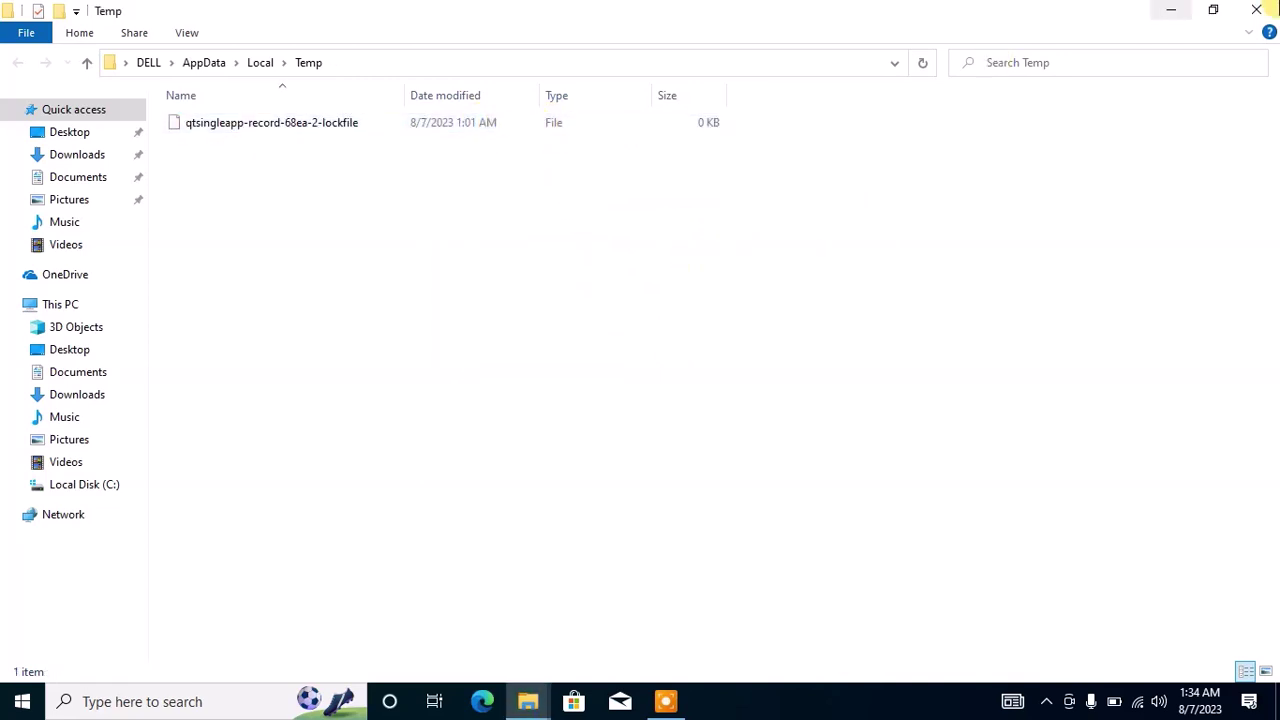
pyautogui.click(1256, 10)
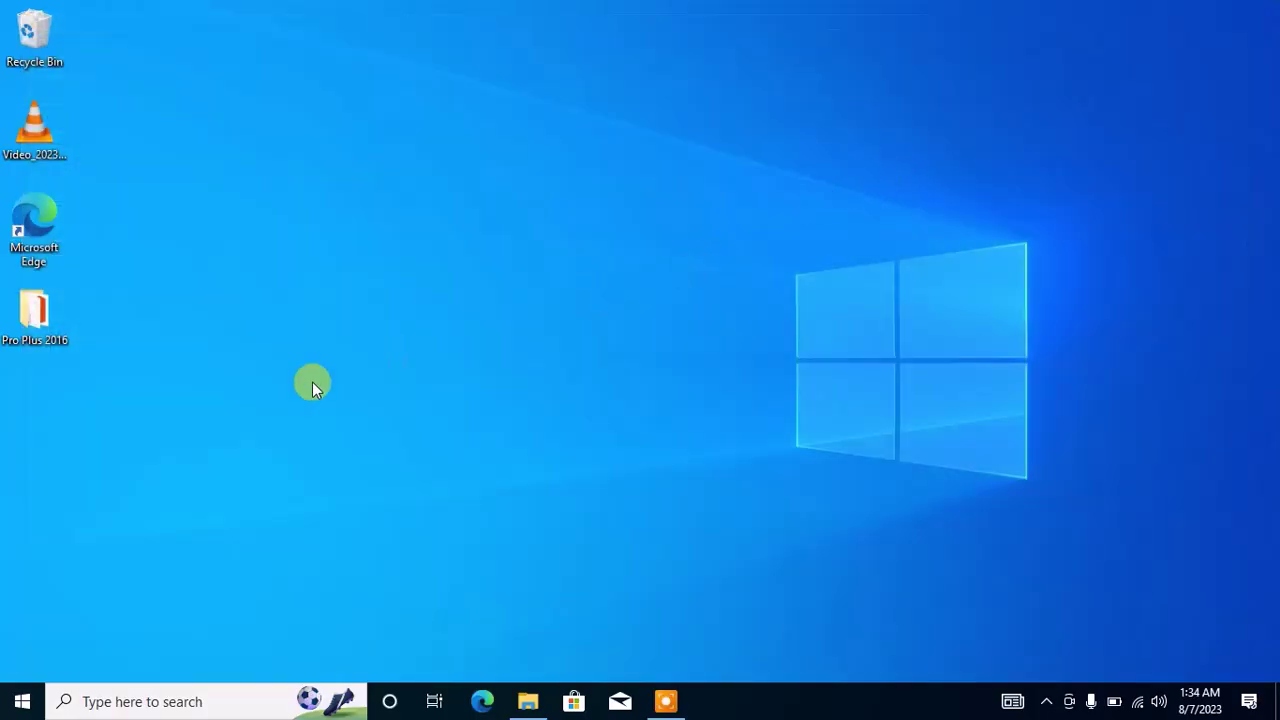
# - Restart the computer after clearing the temporary files
pyautogui.click(10, 705)
pyautogui.click(24, 662)
# - Run setup64 from the office folder inside Pro Plus 2016, allow it to make changes, and minimize the folder window
pyautogui.doubleClick(27, 315)
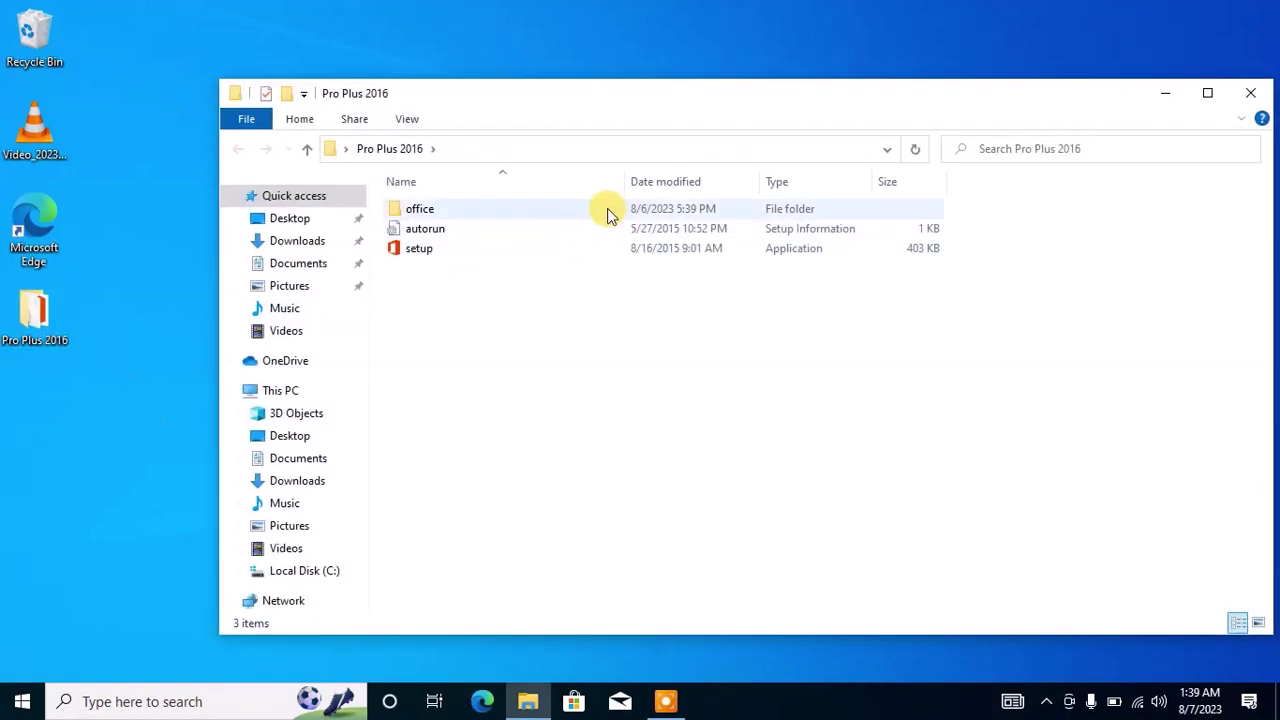
pyautogui.doubleClick(610, 210)
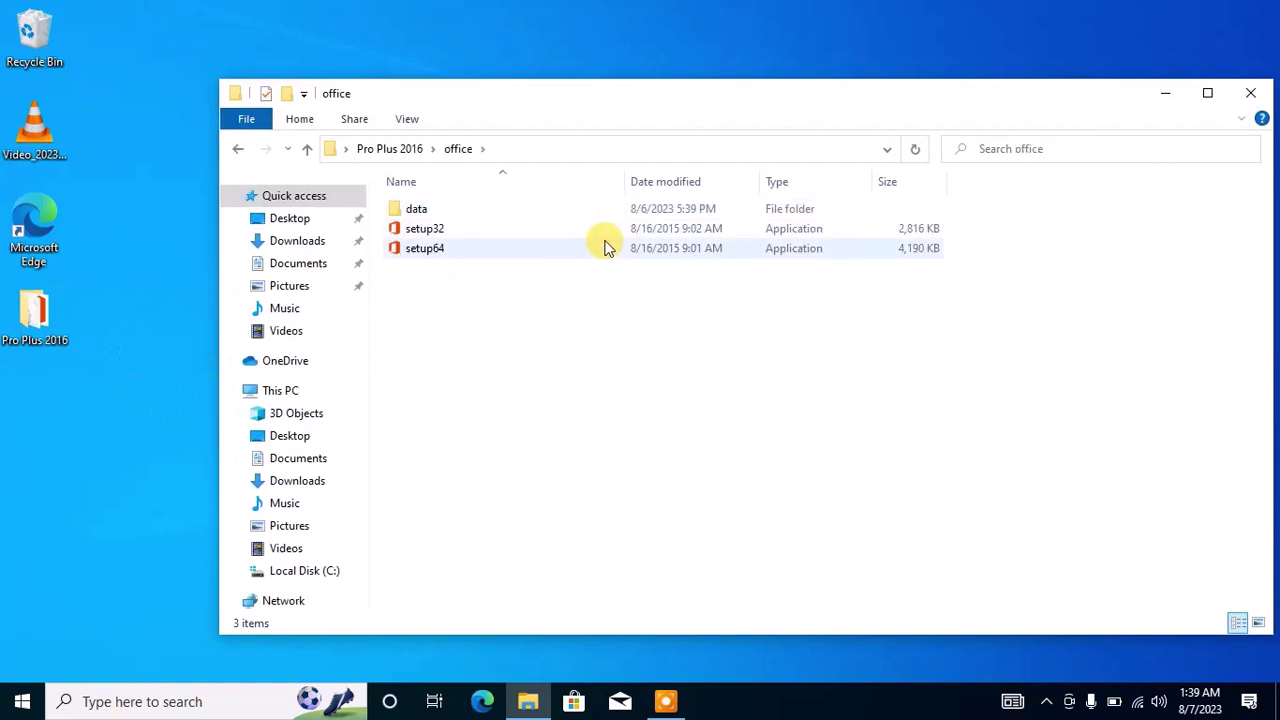
pyautogui.click(605, 247)
pyautogui.click(605, 247)
pyautogui.doubleClick(605, 247)
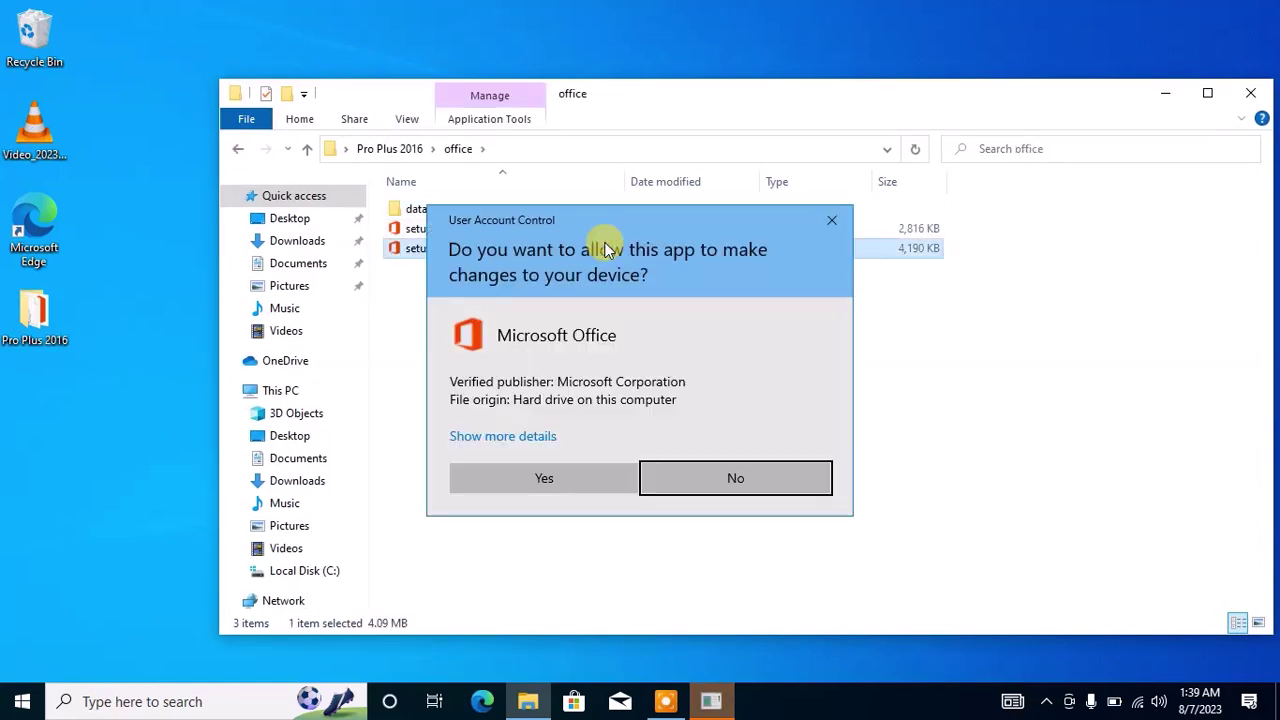
pyautogui.click(574, 487)
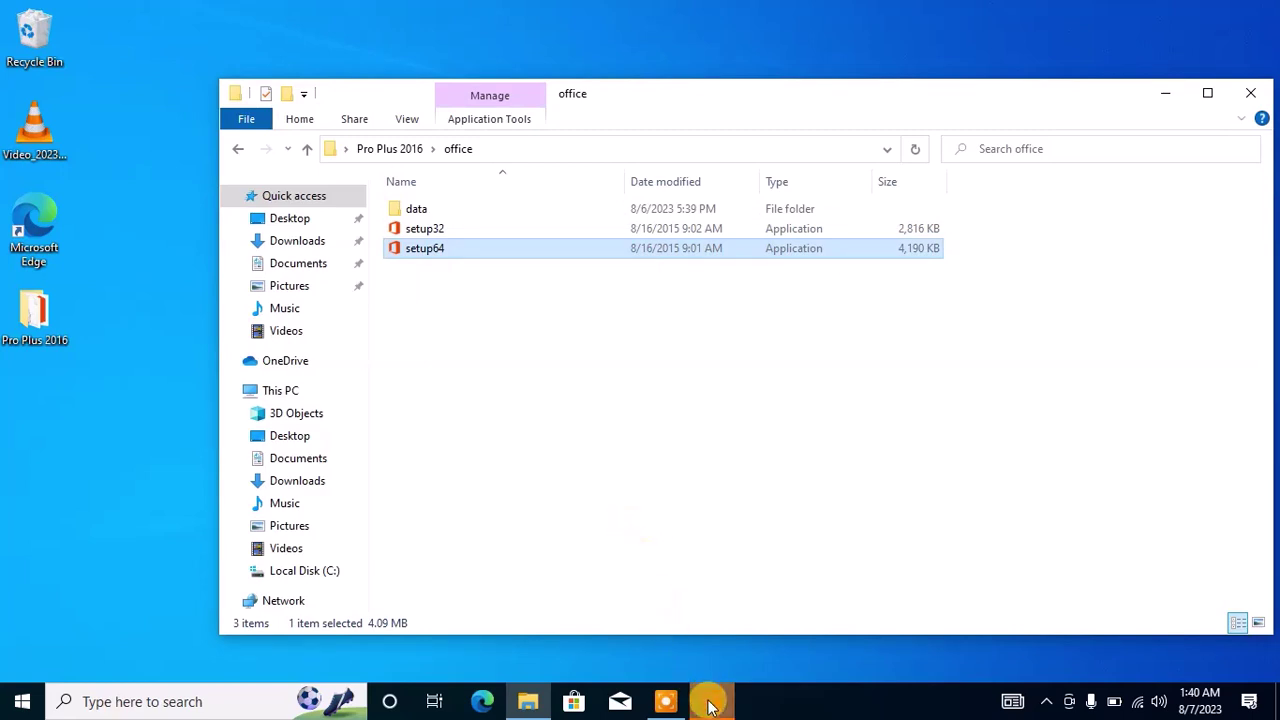
pyautogui.click(1163, 93)
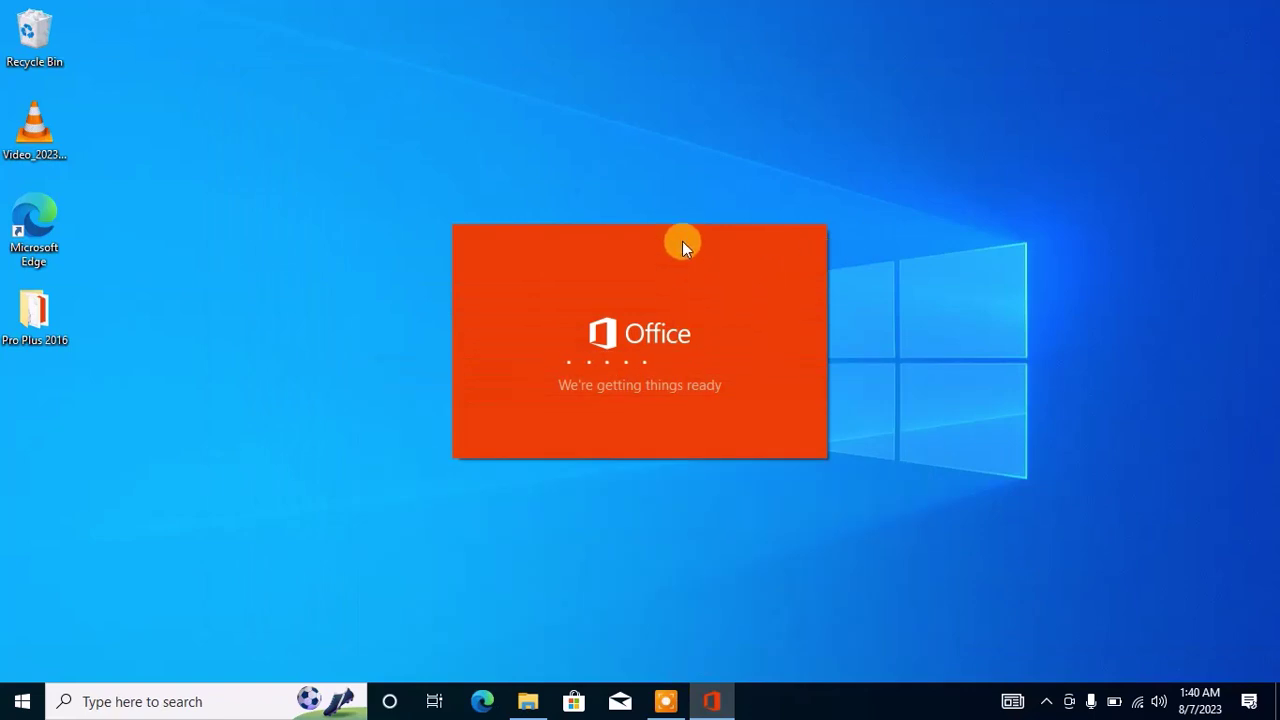
pyautogui.moveTo(682, 241); pyautogui.dragTo(674, 205)
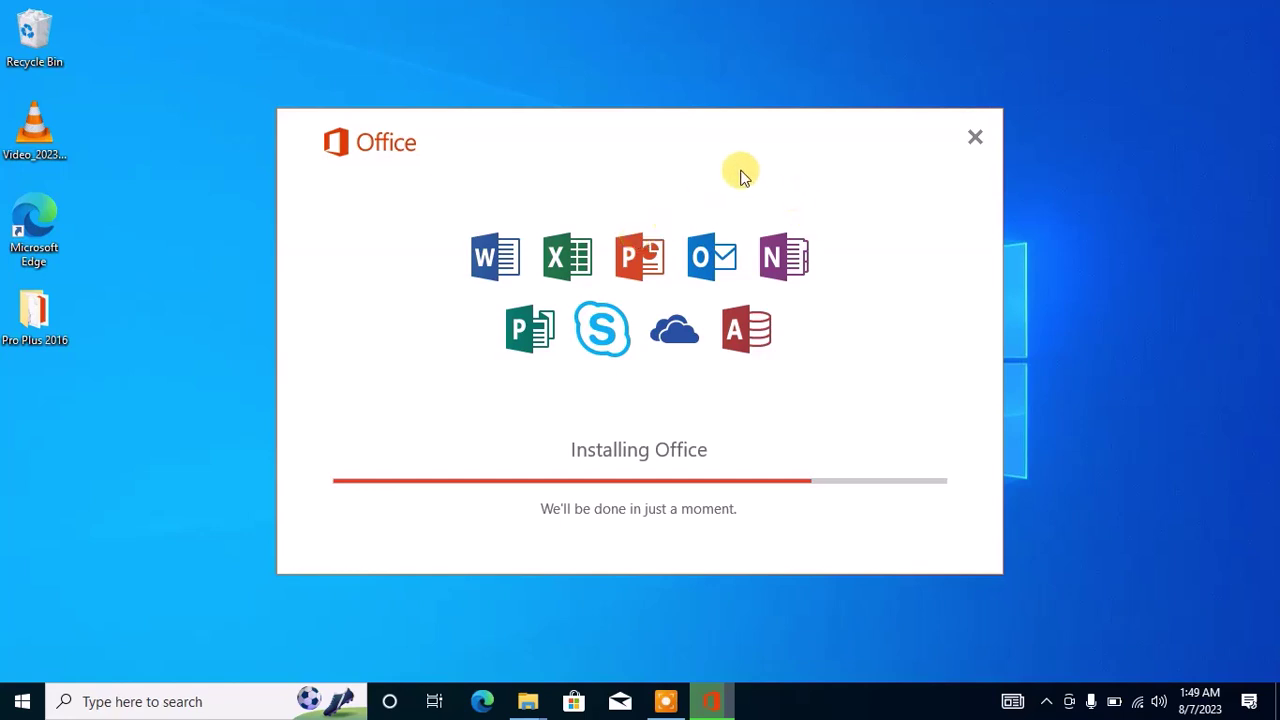
# - Move the Office installer window up and check the background installation progress through the hidden Office notification icon
pyautogui.moveTo(686, 114); pyautogui.dragTo(697, 88)
pyautogui.click(1046, 701)
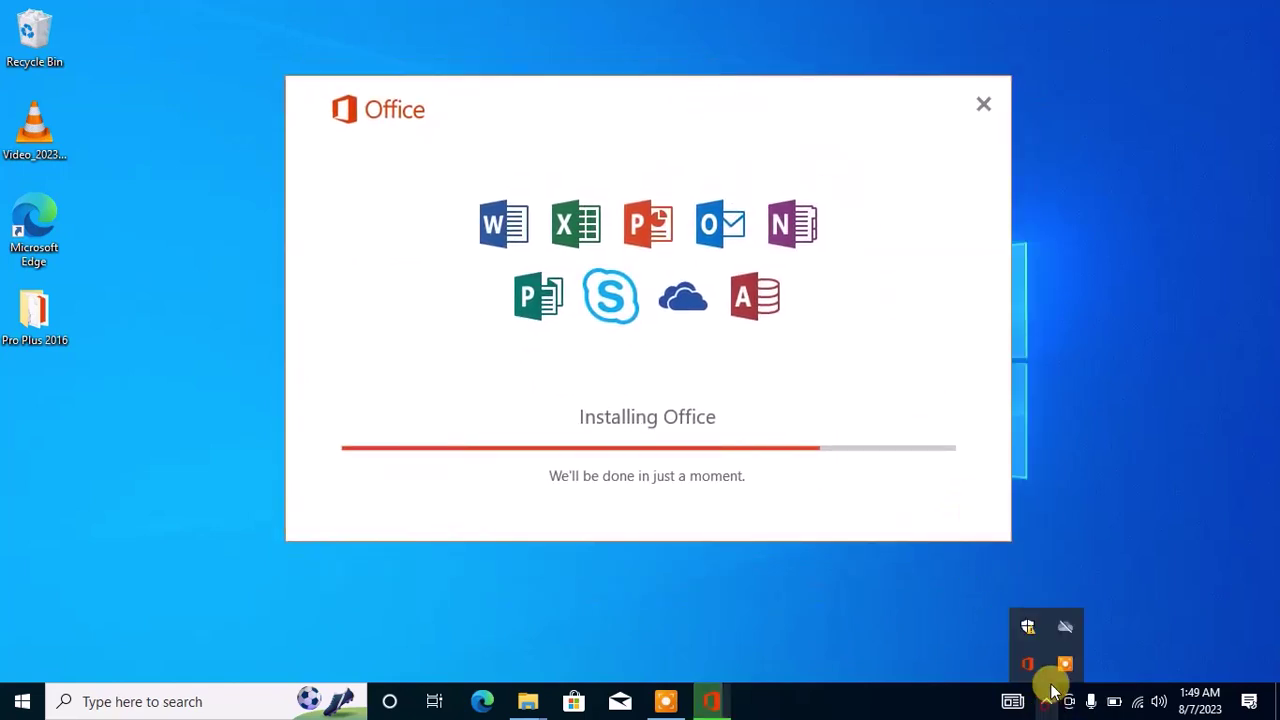
pyautogui.click(1029, 663)
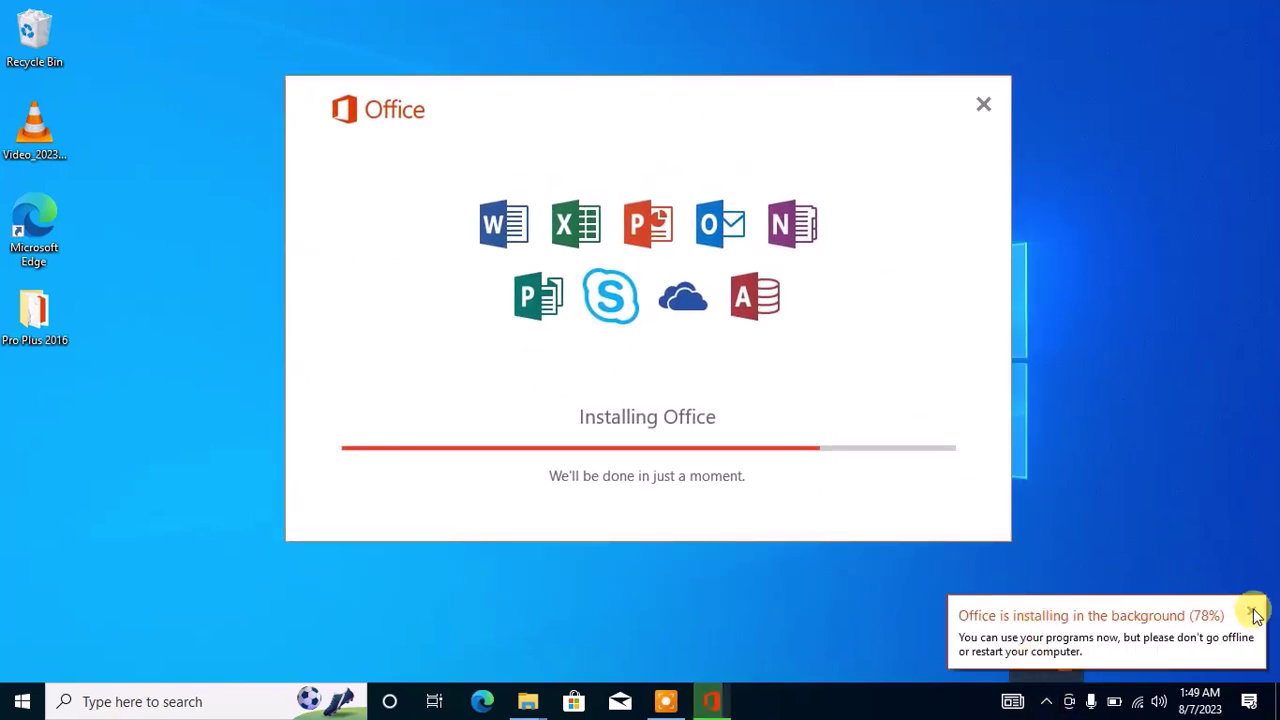